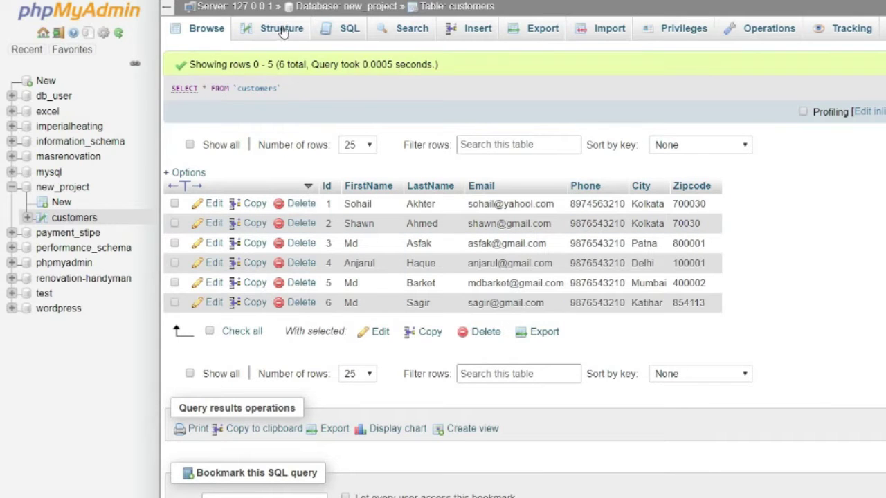
Step: Write the SQL query SELECT * FROM customers; for the customers table and run it
{"action": "left_click", "coordinate": [340, 29]}
{"action": "triple_click", "coordinate": [364, 85]}
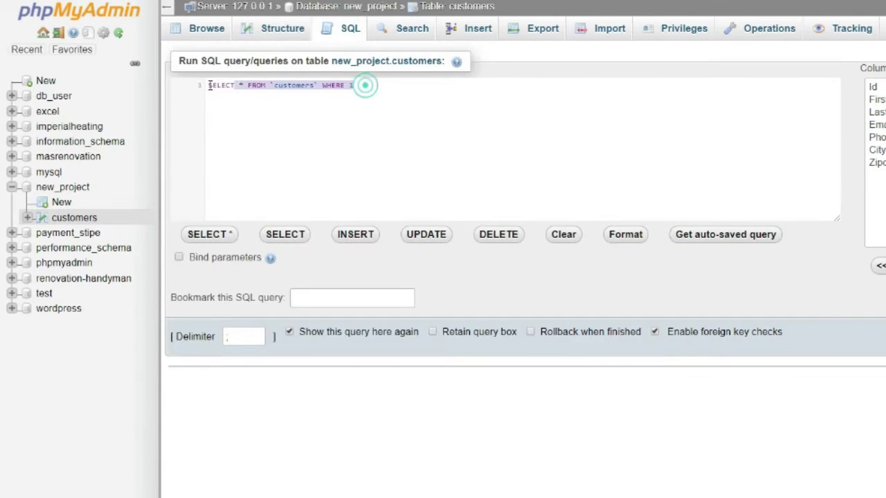
{"action": "left_click", "coordinate": [275, 96]}
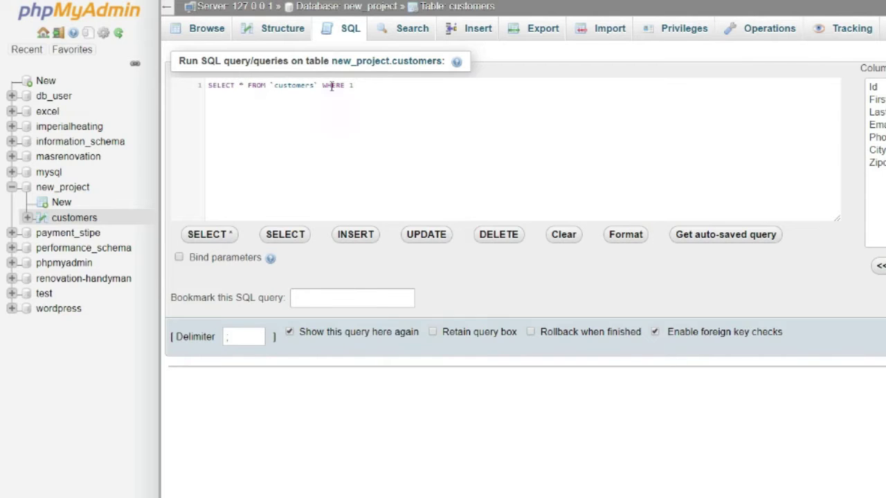
{"action": "left_click_drag", "start_coordinate": [360, 85], "coordinate": [269, 87]}
{"action": "key", "text": "BackSpace"}
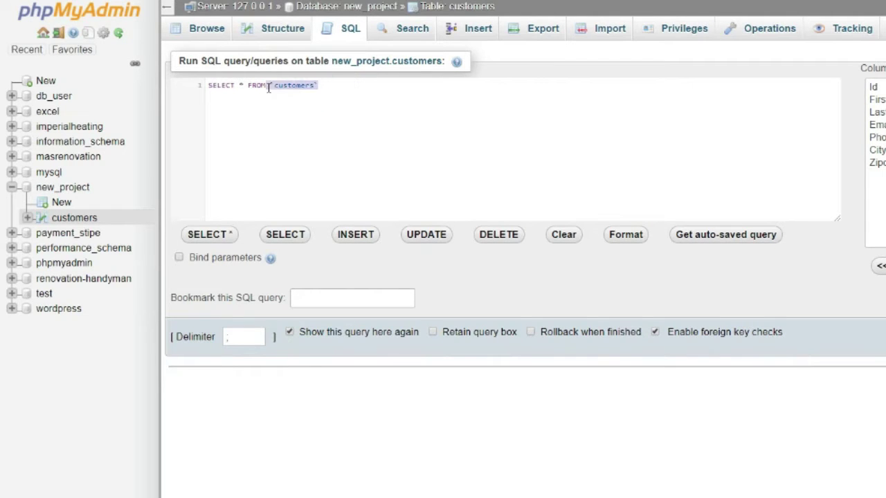
{"action": "type", "text": "cus"}
{"action": "key", "text": "BackSpace"}
{"action": "key", "text": "BackSpace"}
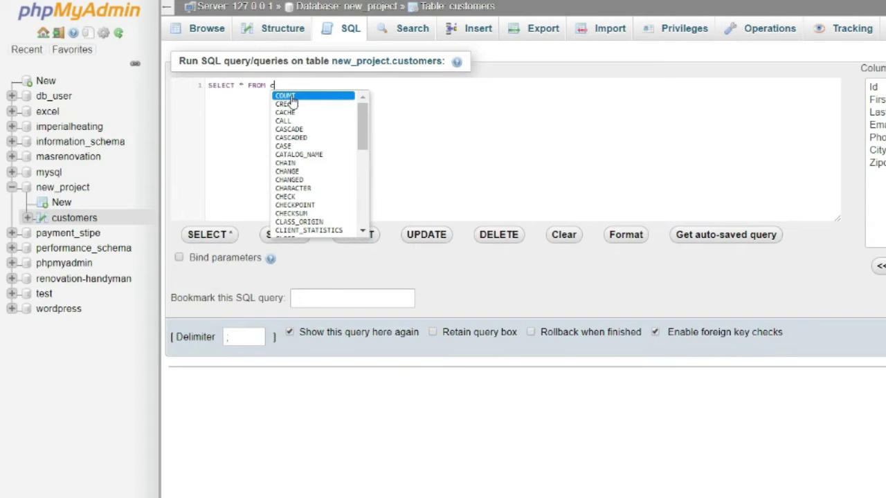
{"action": "type", "text": "usto"}
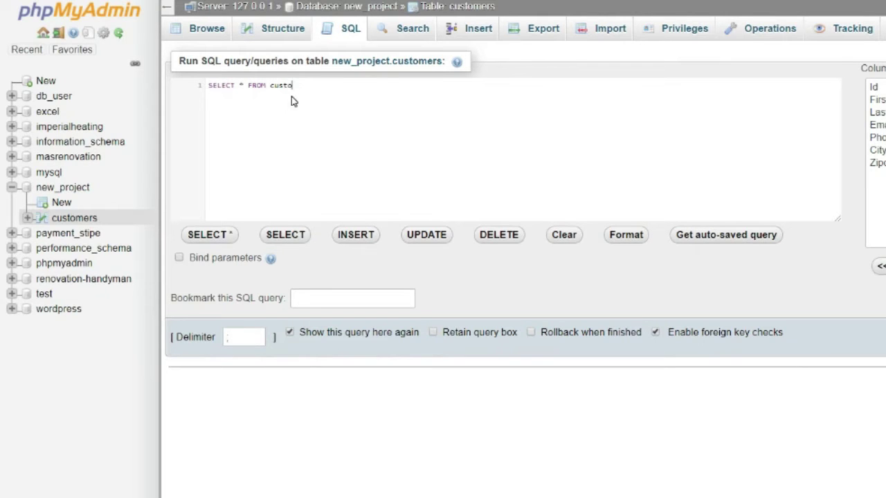
{"action": "type", "text": "mers;"}
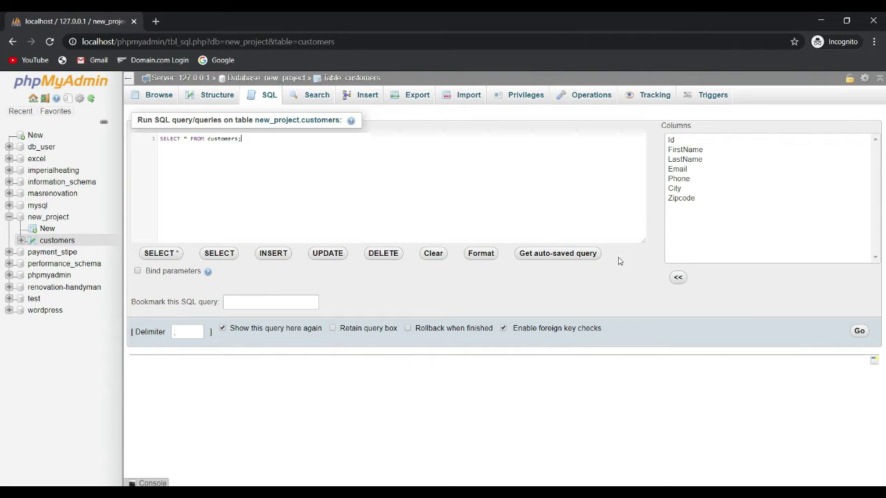
{"action": "left_click", "coordinate": [858, 330]}
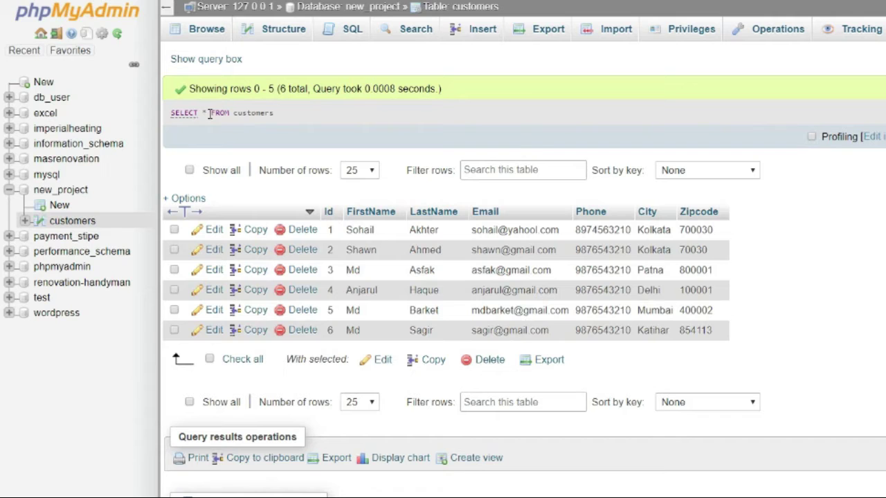
Step: Show the query box again and open the customers table in a second browser tab to view its rows
{"action": "left_click", "coordinate": [204, 59]}
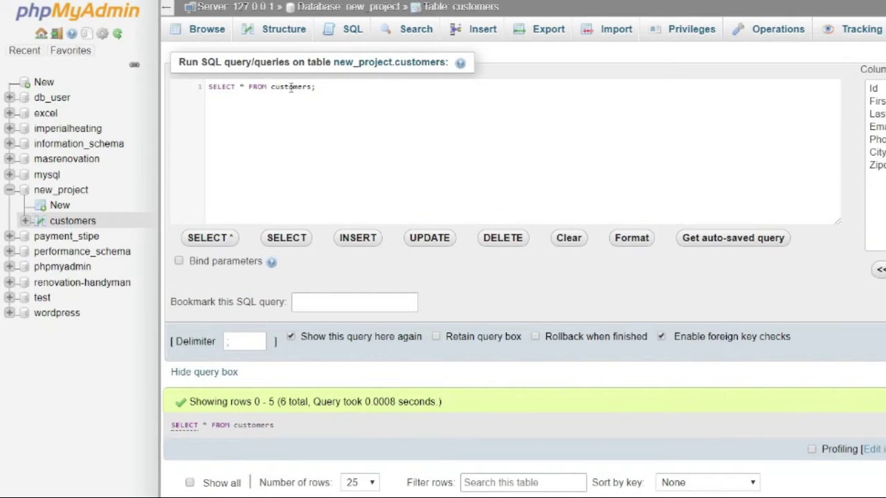
{"action": "left_click", "coordinate": [242, 87]}
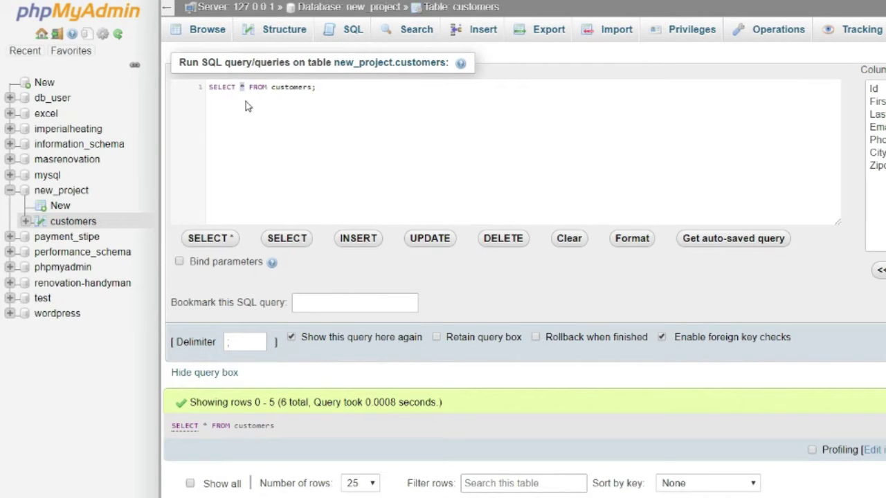
{"action": "left_click", "coordinate": [317, 89]}
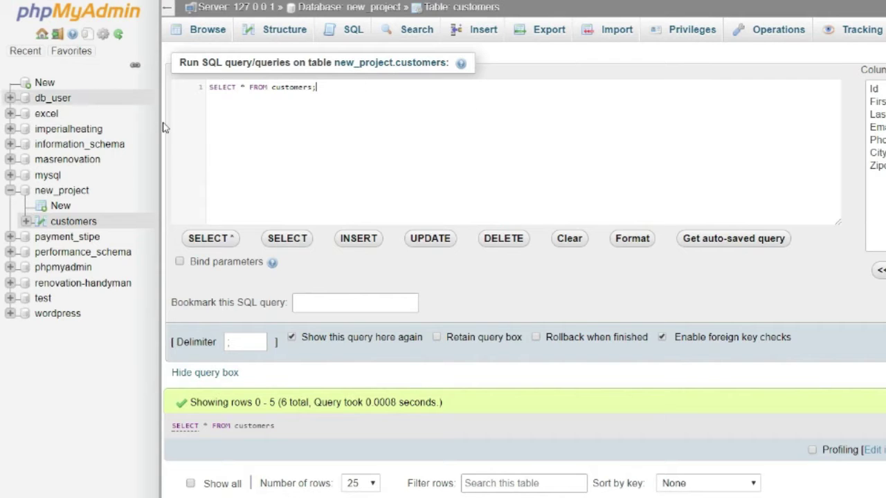
{"action": "right_click", "coordinate": [72, 223]}
{"action": "left_click", "coordinate": [104, 238]}
{"action": "key", "text": "ctrl+Tab"}
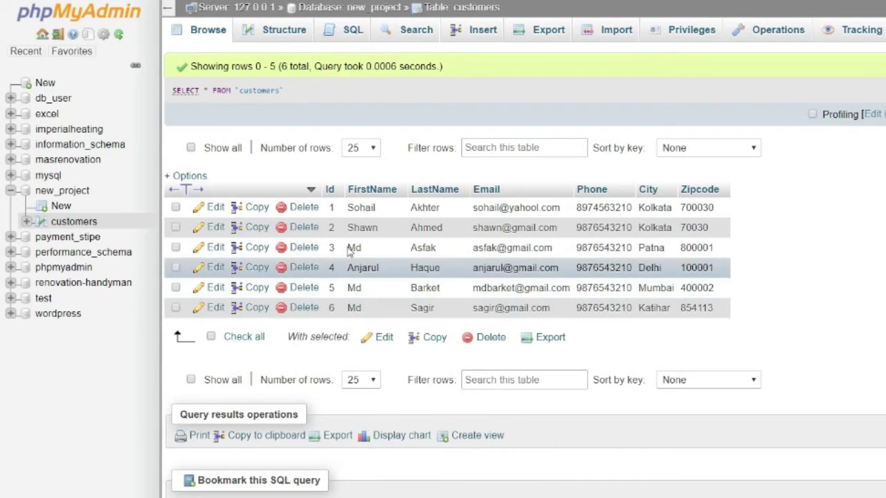
Step: Return to the query's browser tab, add LIMIT 3 to the customers query before the semicolon and run it
{"action": "key", "text": "ctrl+shift+Tab"}
{"action": "left_click", "coordinate": [312, 87]}
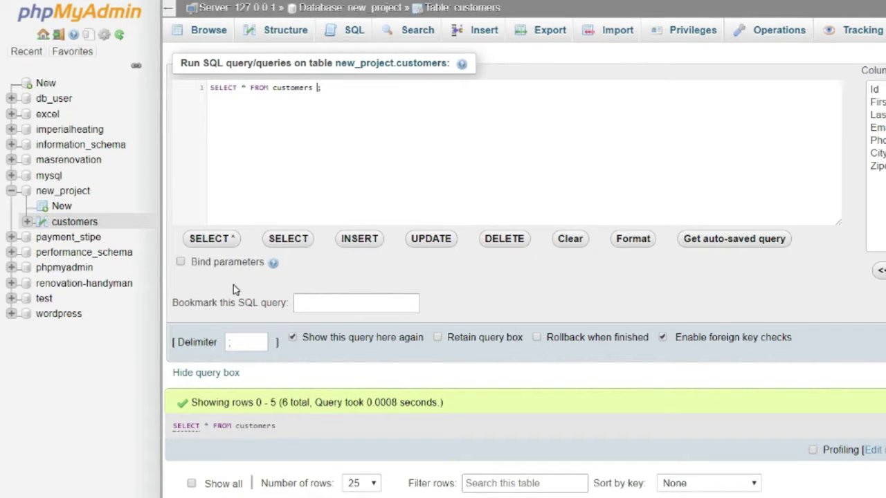
{"action": "type", "text": "LIM"}
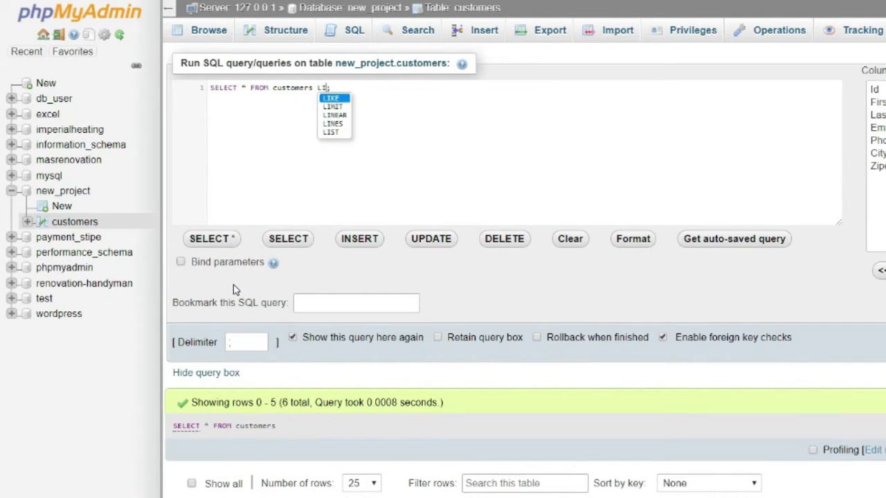
{"action": "type", "text": "IT"}
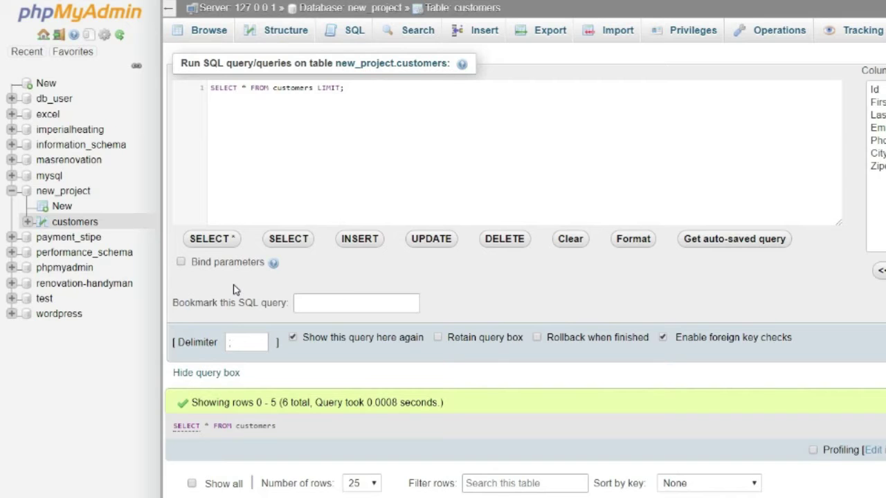
{"action": "type", "text": " 3"}
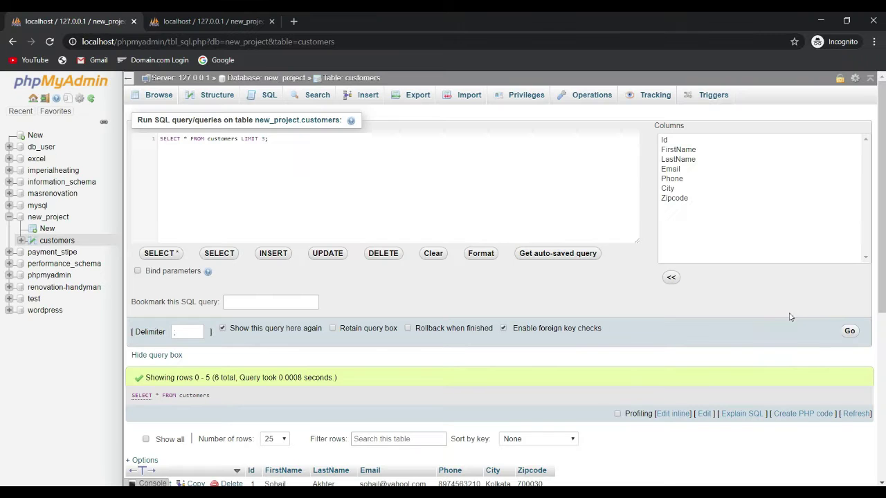
{"action": "left_click", "coordinate": [853, 331]}
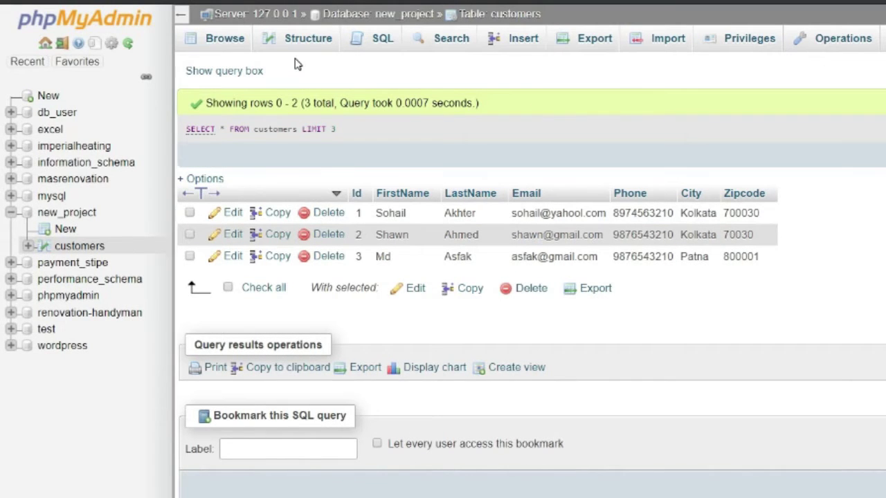
Step: Reopen the query box, extend the limit clause to LIMIT 3, 6 and run the query
{"action": "left_click", "coordinate": [249, 71]}
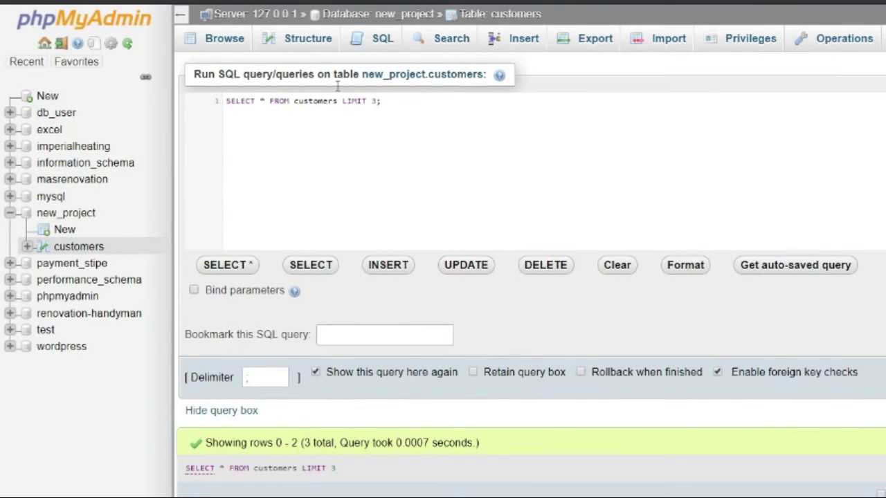
{"action": "left_click", "coordinate": [224, 38]}
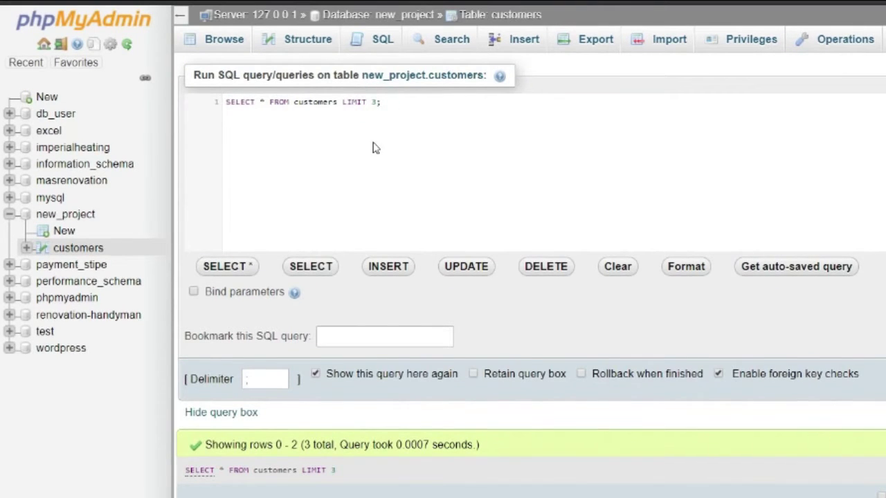
{"action": "type", "text": ", 6"}
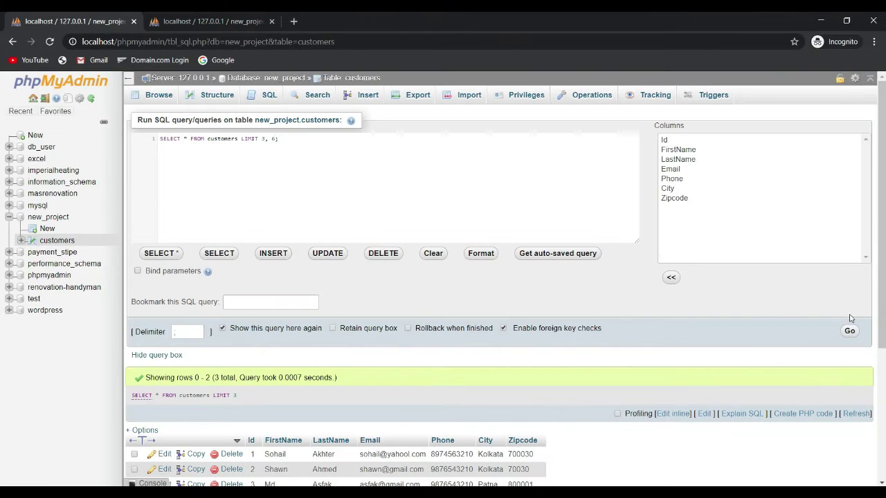
{"action": "left_click", "coordinate": [850, 331]}
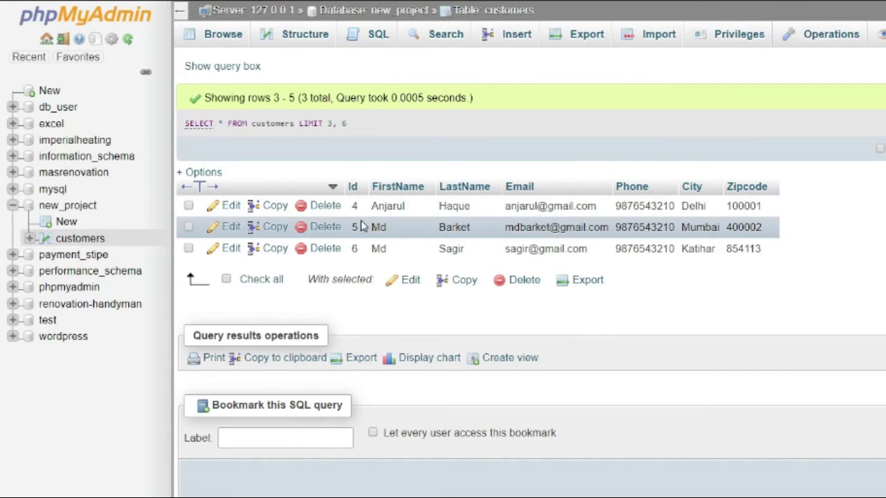
Step: Reopen the query box, replace the query with SELECT FirstName, LastName FROM customers; and run it
{"action": "left_click", "coordinate": [237, 67]}
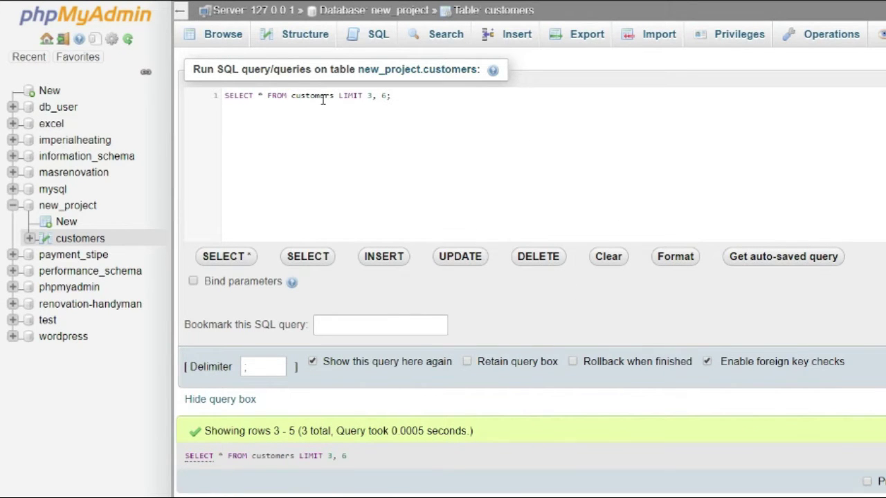
{"action": "left_click_drag", "start_coordinate": [407, 95], "coordinate": [234, 96]}
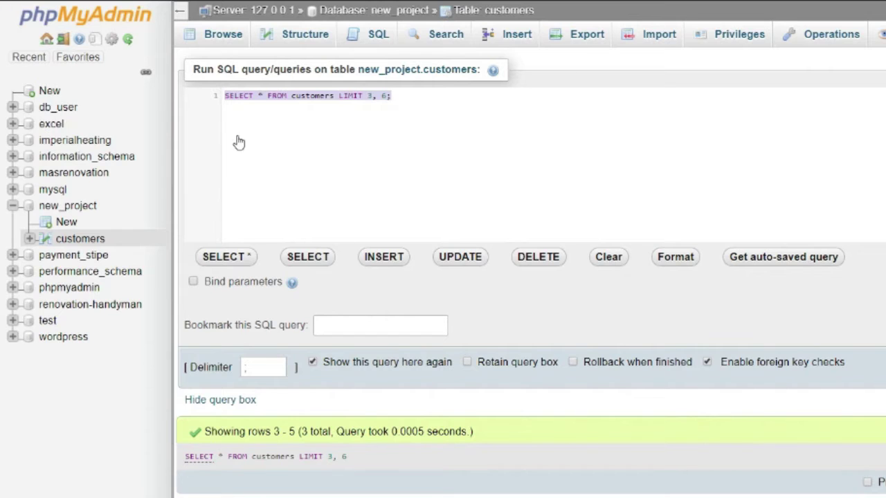
{"action": "type", "text": "SLE"}
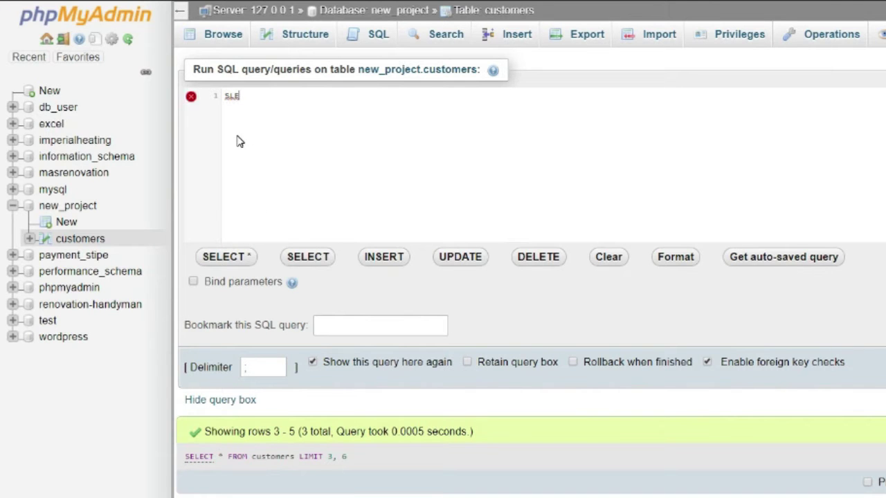
{"action": "key", "text": "BackSpace"}
{"action": "key", "text": "BackSpace"}
{"action": "key", "text": "BackSpace"}
{"action": "type", "text": "SELECT"}
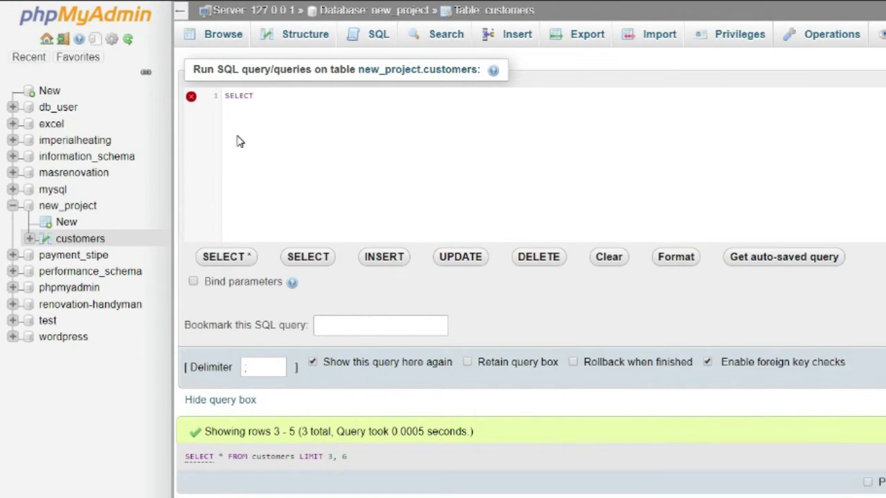
{"action": "type", "text": " FirstName, LastName"}
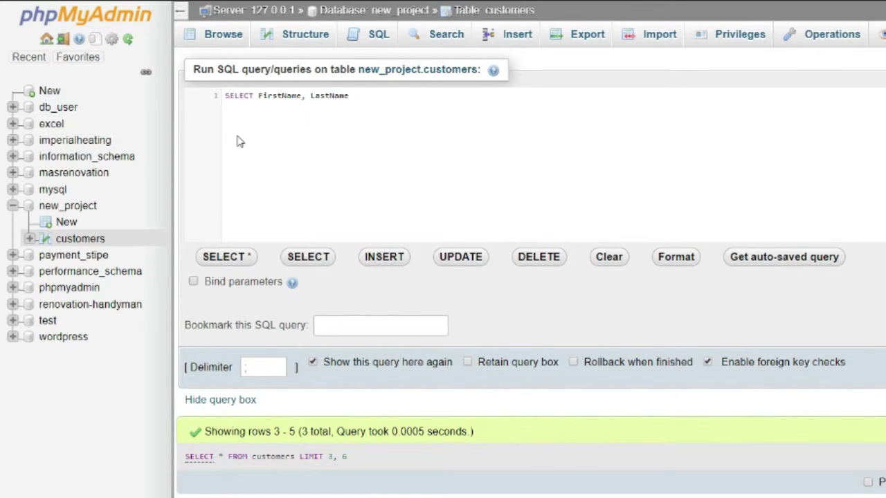
{"action": "type", "text": " from"}
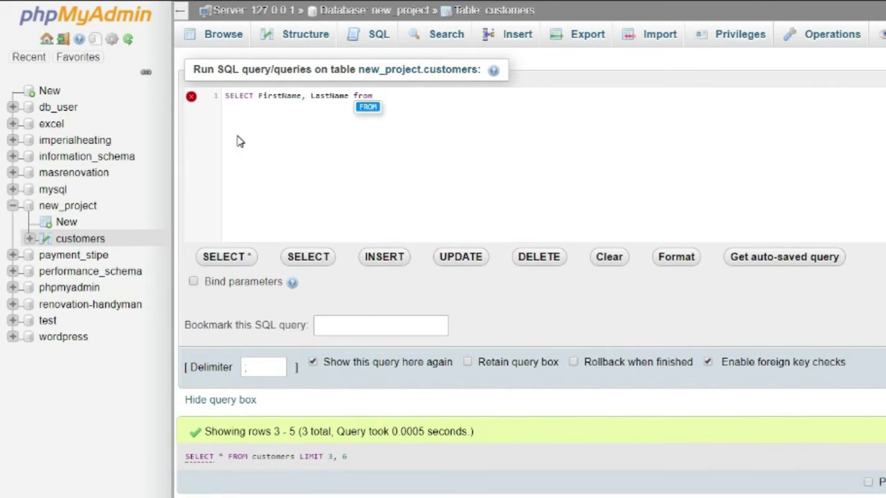
{"action": "key", "text": "Return"}
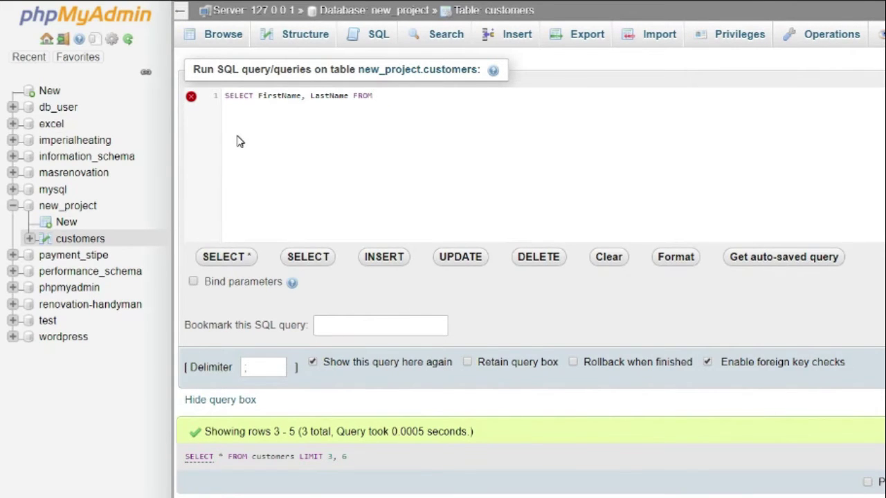
{"action": "type", "text": "cus"}
{"action": "key", "text": "Return"}
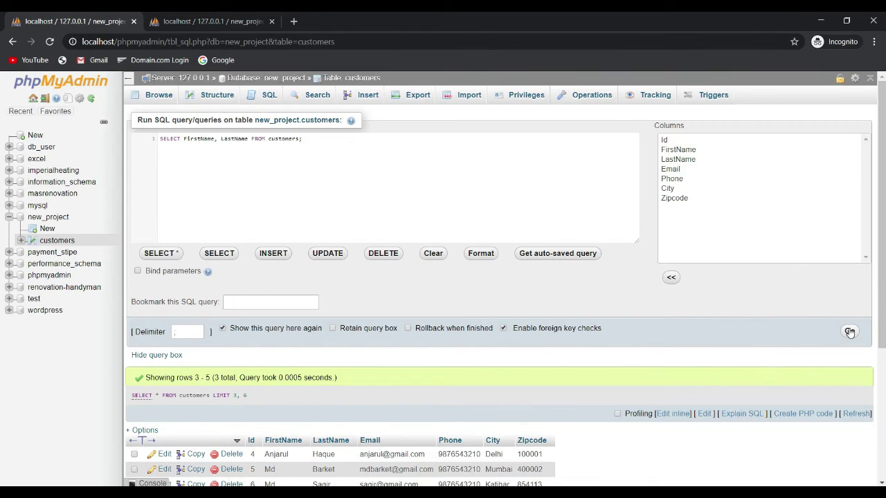
{"action": "left_click", "coordinate": [850, 332]}
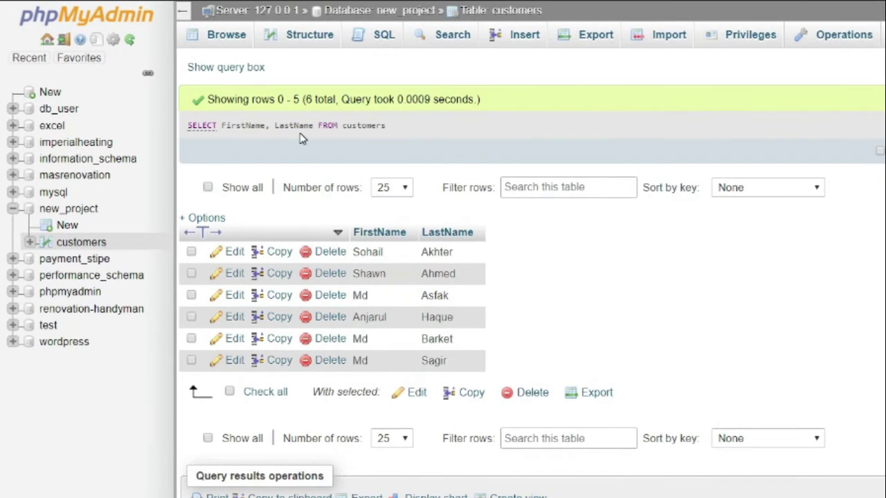
Step: Reopen the query box and replace the FirstName, LastName columns in the SELECT query with *
{"action": "left_click", "coordinate": [244, 67]}
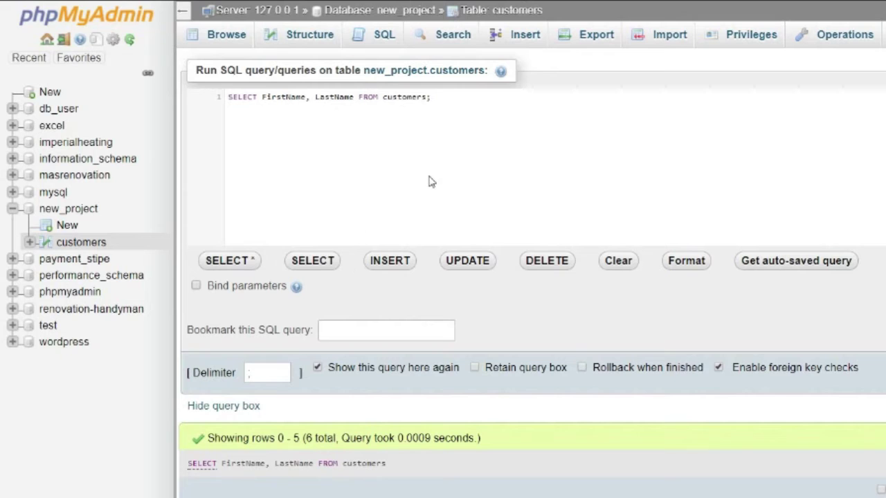
{"action": "left_click", "coordinate": [274, 99]}
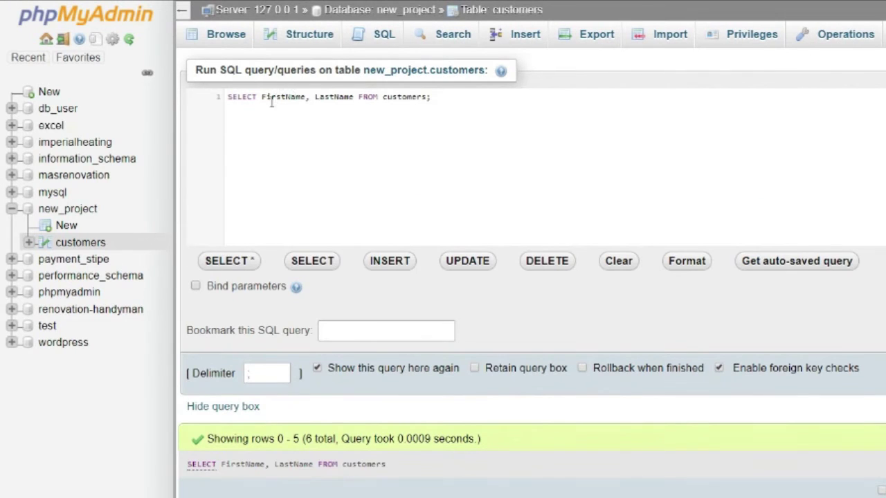
{"action": "left_click", "coordinate": [270, 99]}
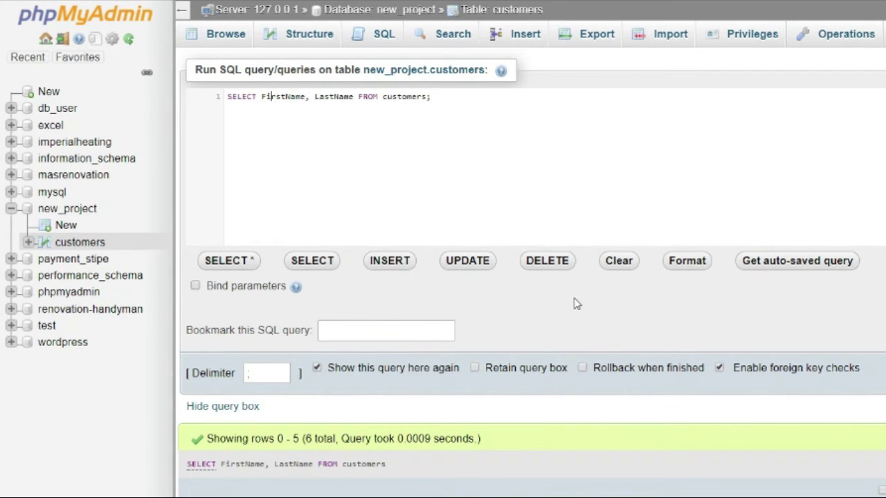
{"action": "left_click_drag", "start_coordinate": [260, 96], "coordinate": [355, 102]}
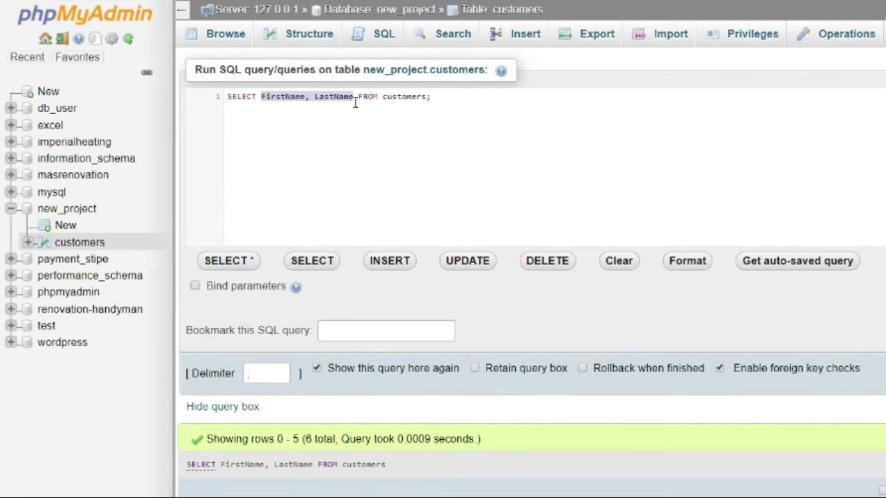
{"action": "key", "text": "BackSpace"}
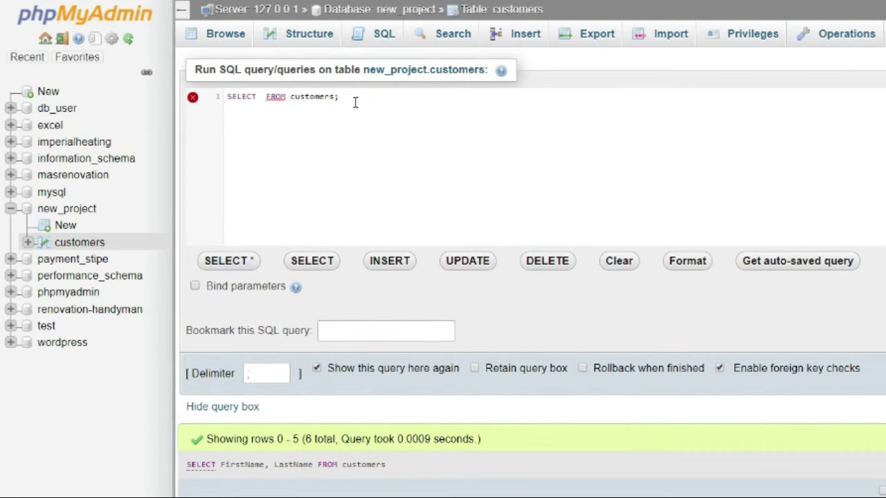
{"action": "type", "text": "*"}
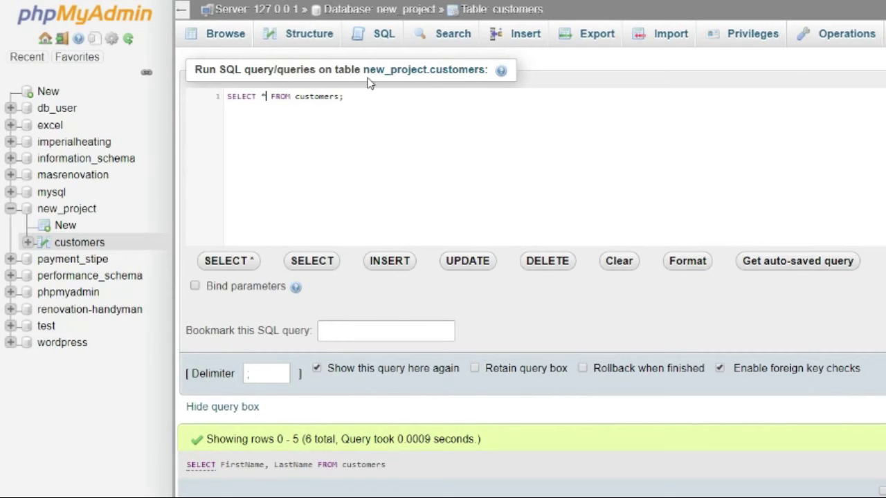
Step: Add WHERE Id=4 before the semicolon of the customers query and run it
{"action": "left_click", "coordinate": [341, 96]}
{"action": "key", "text": "ctrl+Return"}
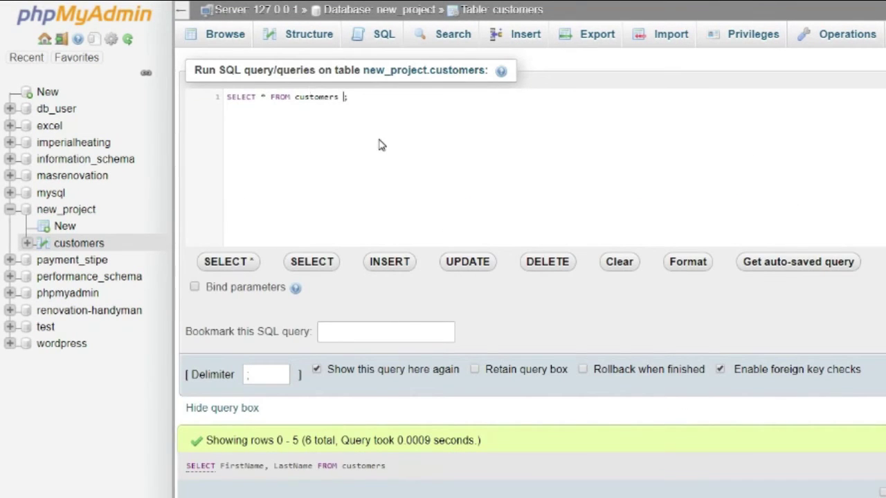
{"action": "type", "text": "WHERE Id"}
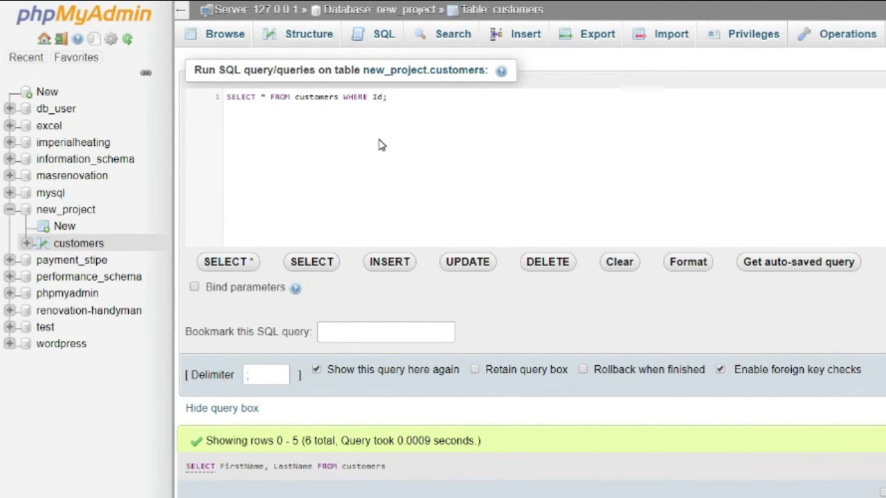
{"action": "type", "text": "=4"}
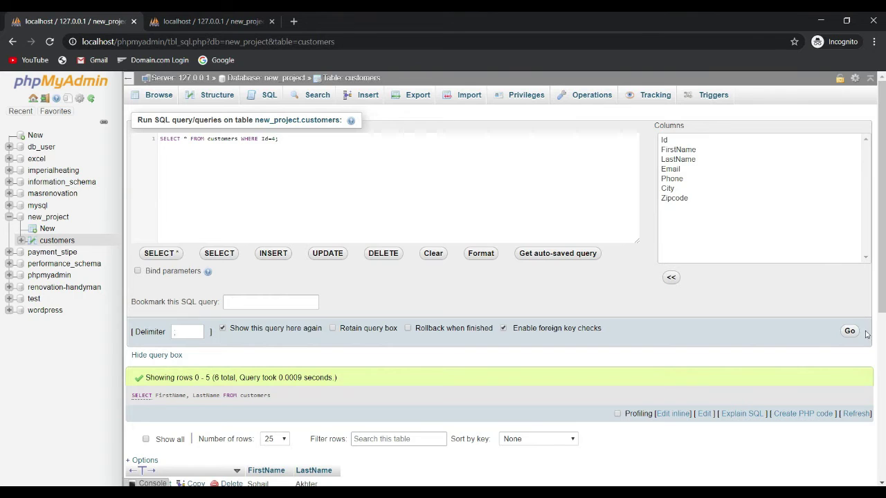
{"action": "left_click", "coordinate": [850, 334]}
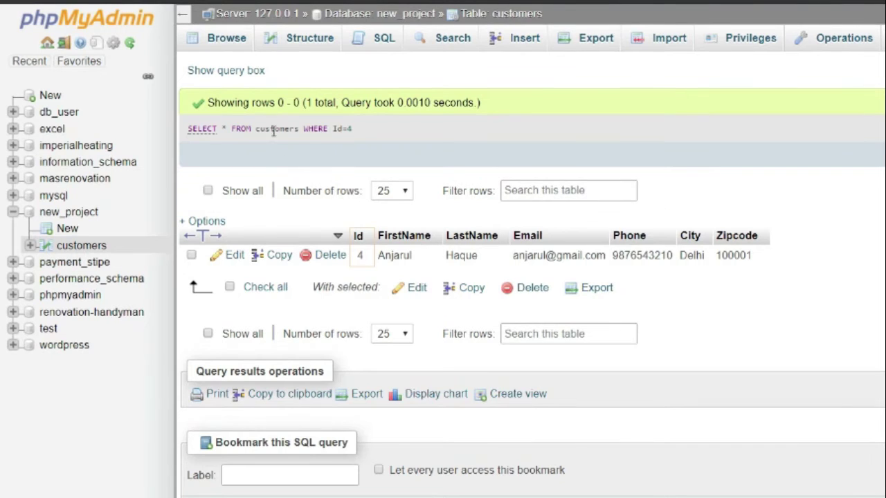
Step: Reopen the query box, replace the WHERE clause with ORDER BY LastName and run the query
{"action": "left_click", "coordinate": [223, 72]}
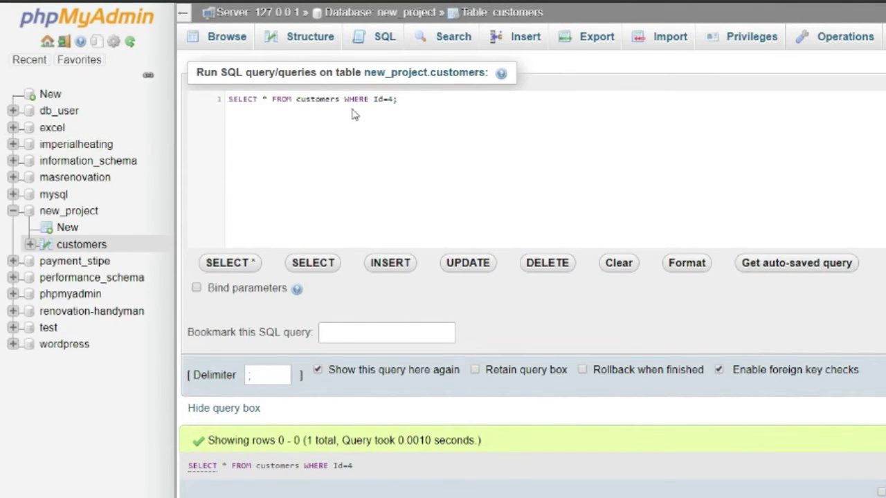
{"action": "left_click_drag", "start_coordinate": [346, 99], "coordinate": [393, 98]}
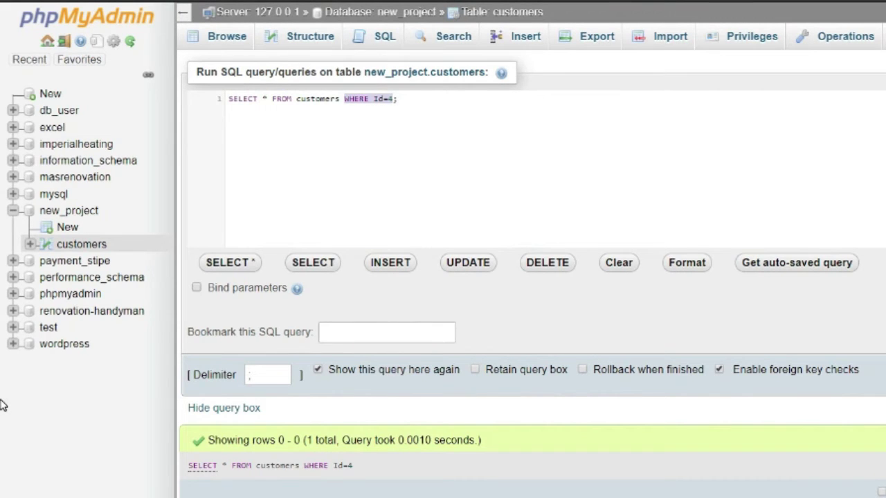
{"action": "type", "text": "O"}
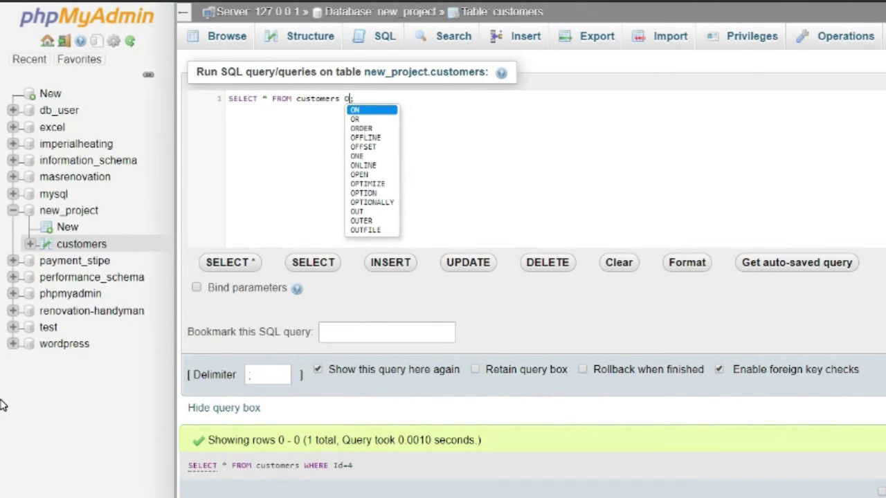
{"action": "type", "text": "RDER"}
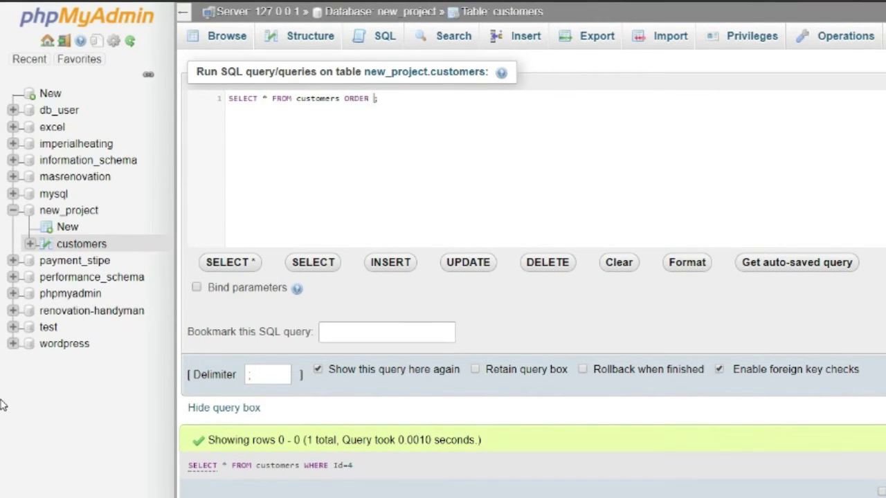
{"action": "type", "text": " B"}
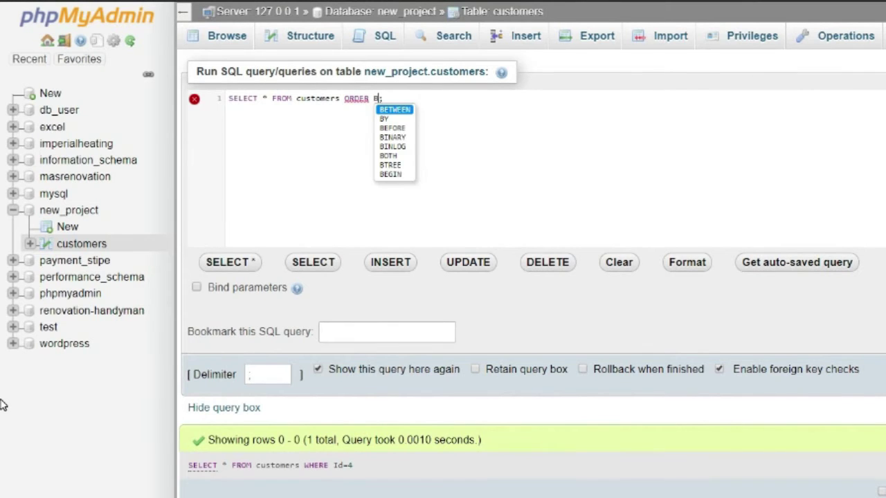
{"action": "type", "text": "Y"}
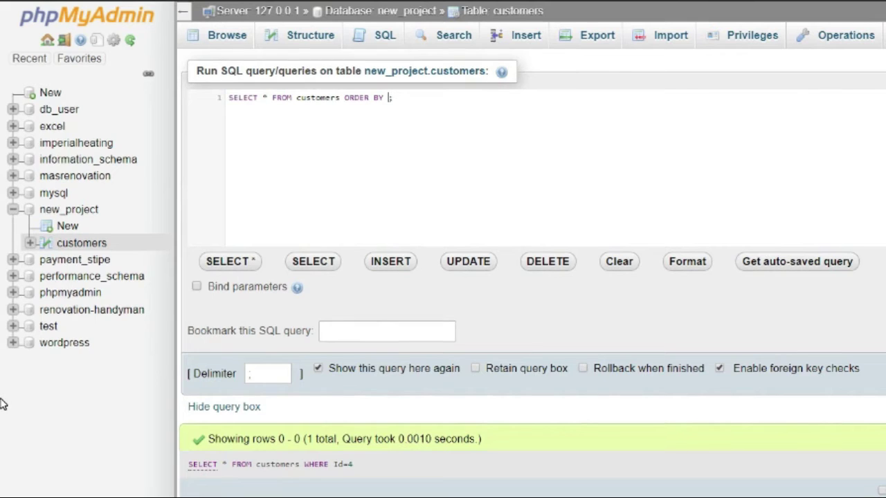
{"action": "type", "text": "L"}
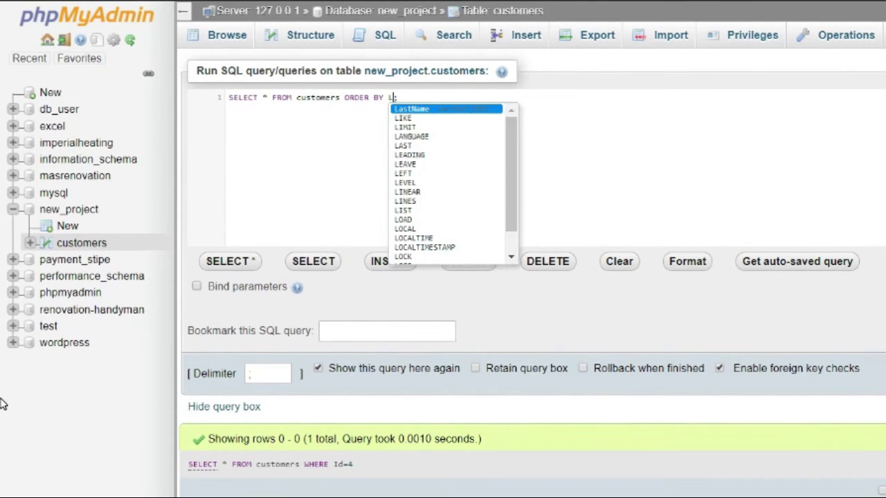
{"action": "type", "text": "AS"}
{"action": "key", "text": "Return"}
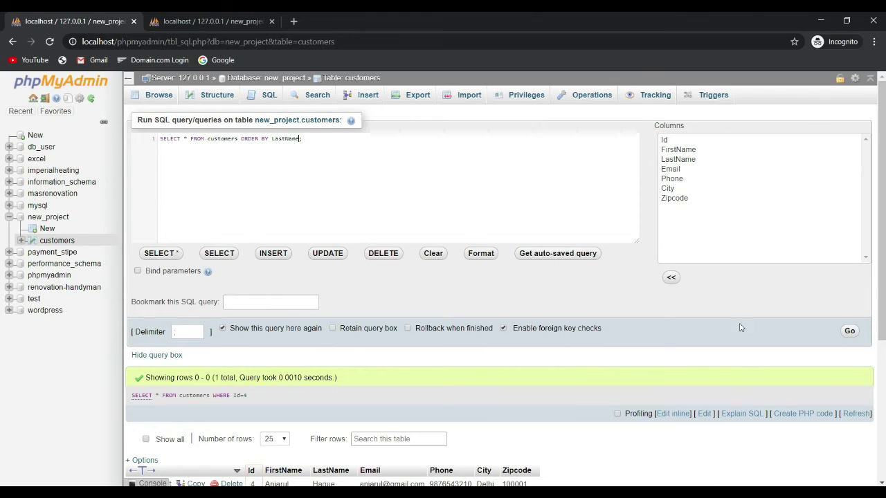
{"action": "left_click", "coordinate": [850, 332]}
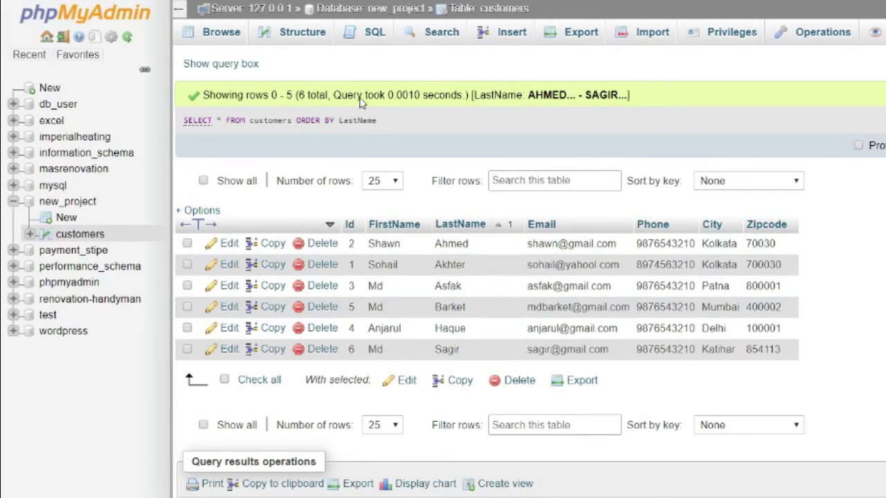
Step: Reopen the query box, add DESC after ORDER BY LastName and run the query
{"action": "left_click", "coordinate": [220, 63]}
{"action": "left_click", "coordinate": [419, 93]}
{"action": "type", "text": ";"}
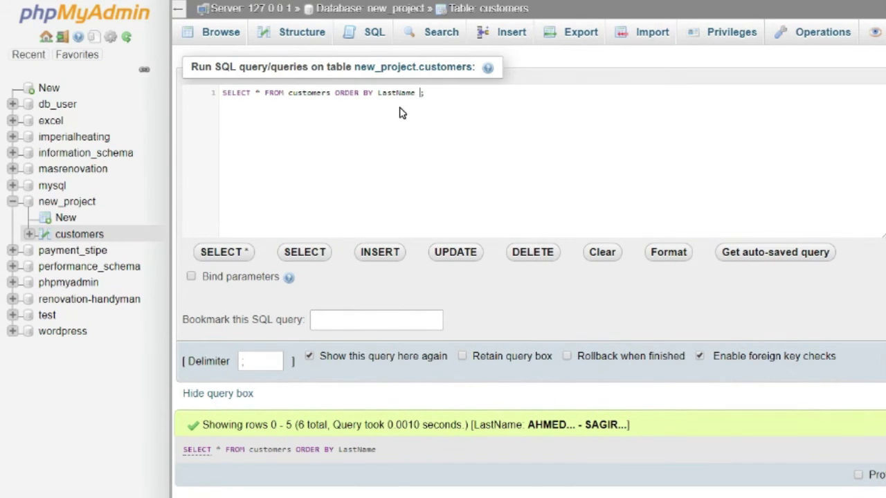
{"action": "type", "text": " D"}
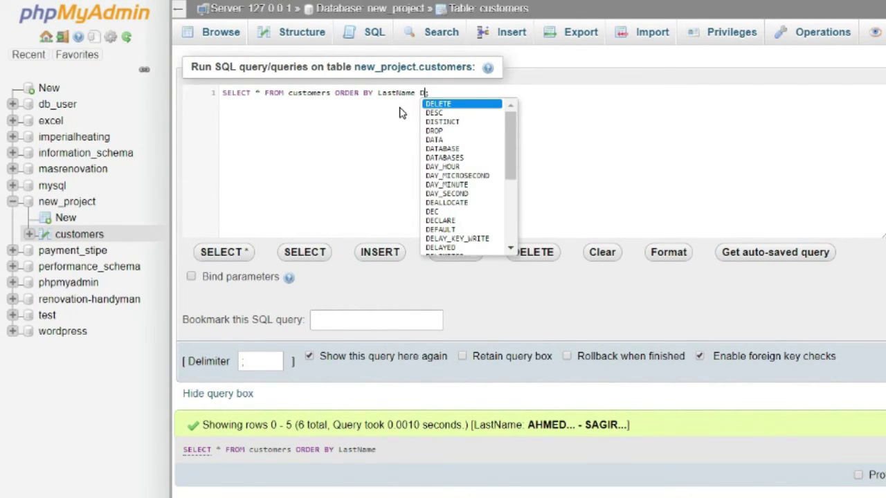
{"action": "type", "text": "ES"}
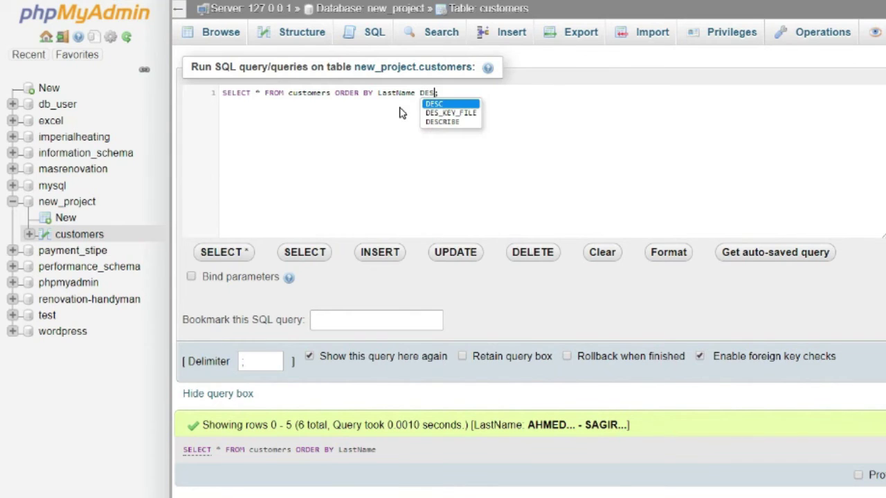
{"action": "key", "text": "Return"}
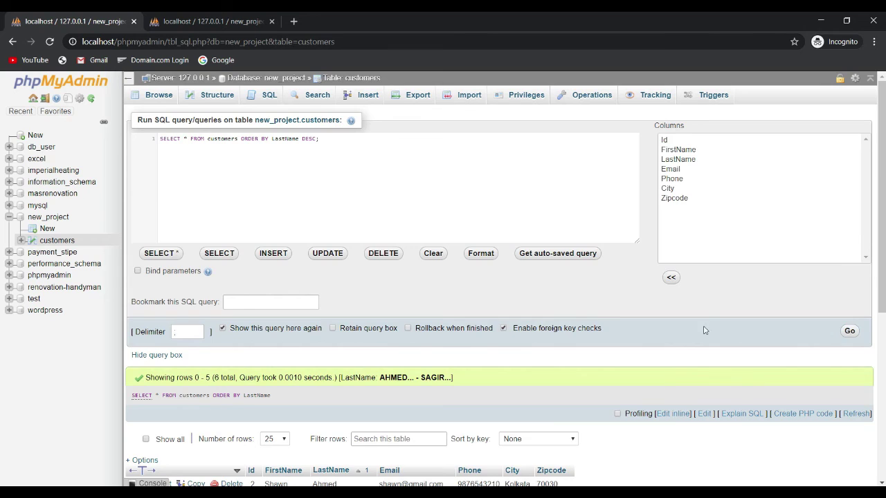
{"action": "scroll", "coordinate": [704, 330], "scroll_direction": "down", "scroll_amount": 3}
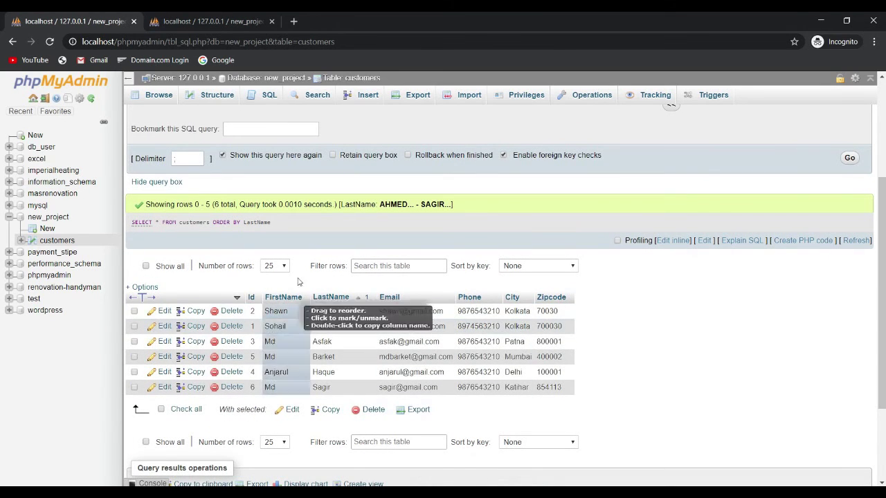
{"action": "scroll", "coordinate": [757, 290], "scroll_direction": "up", "scroll_amount": 3}
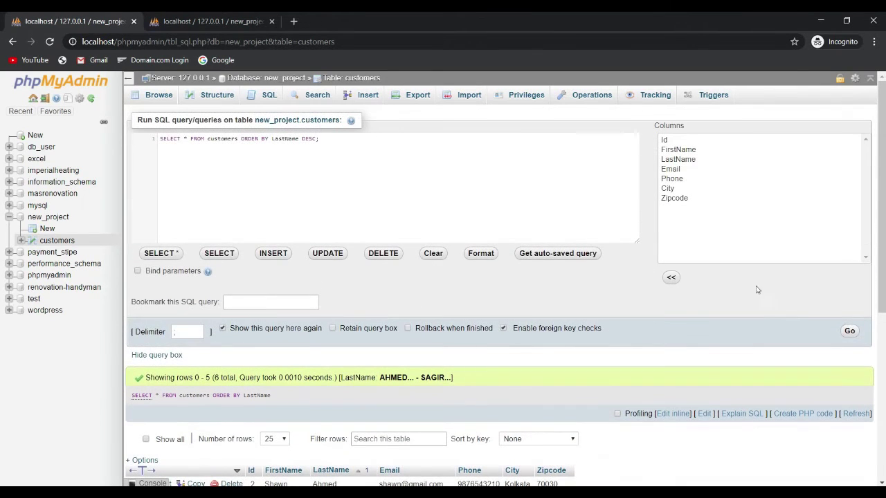
{"action": "left_click", "coordinate": [851, 330]}
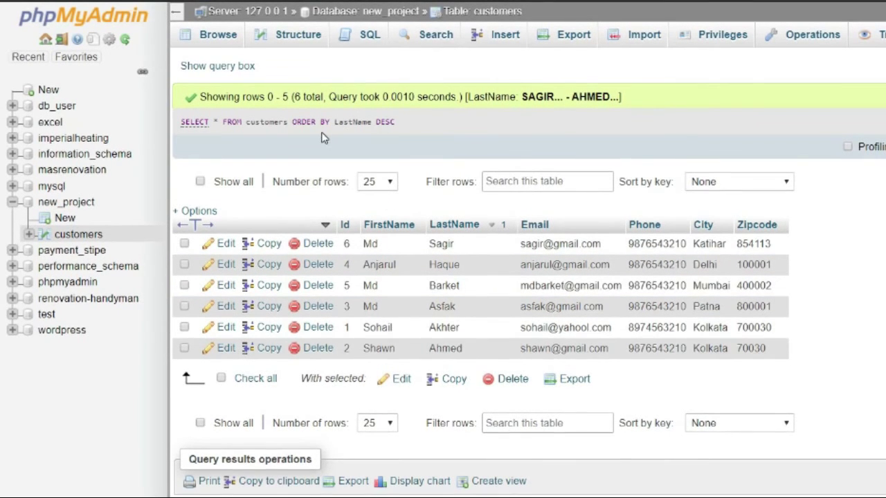
Step: Reopen the query box, change the sort direction from DESC to ASC and run the query
{"action": "left_click", "coordinate": [242, 66]}
{"action": "double_click", "coordinate": [421, 94]}
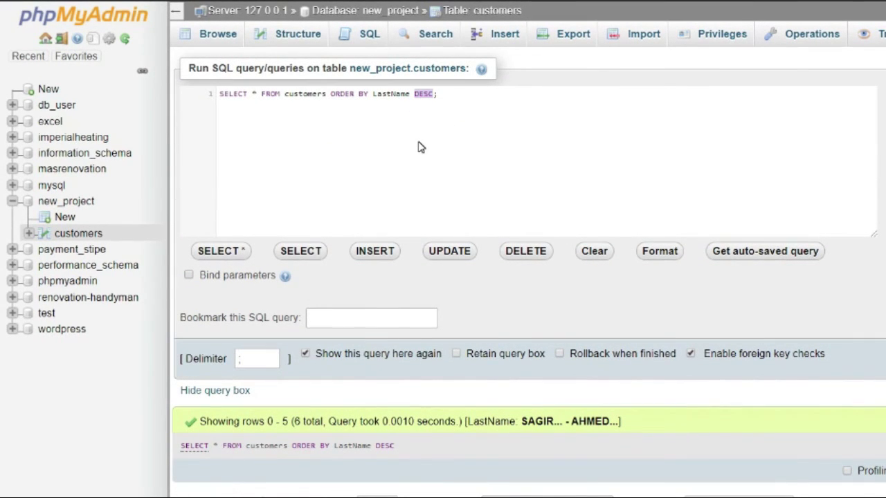
{"action": "type", "text": "ASC"}
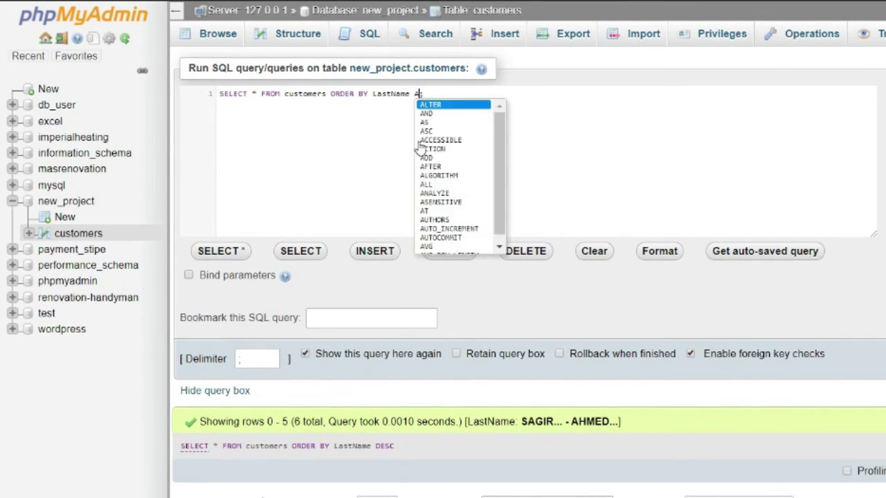
{"action": "left_click", "coordinate": [418, 146]}
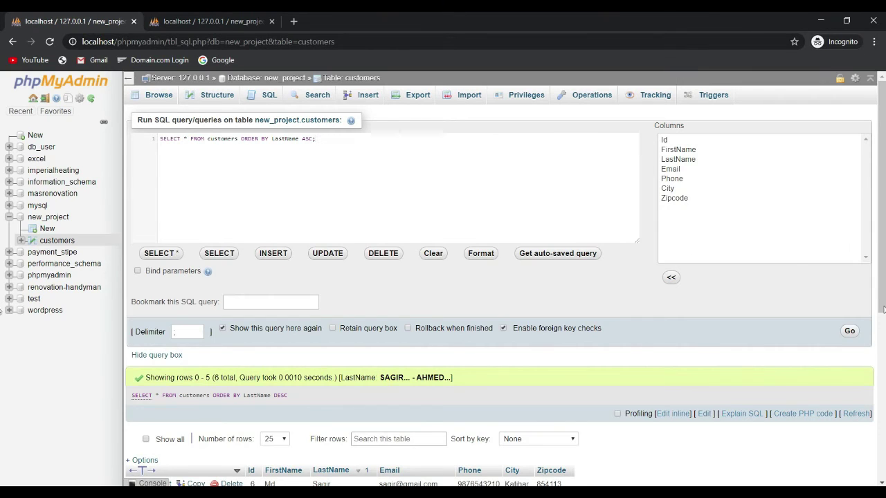
{"action": "left_click", "coordinate": [849, 331]}
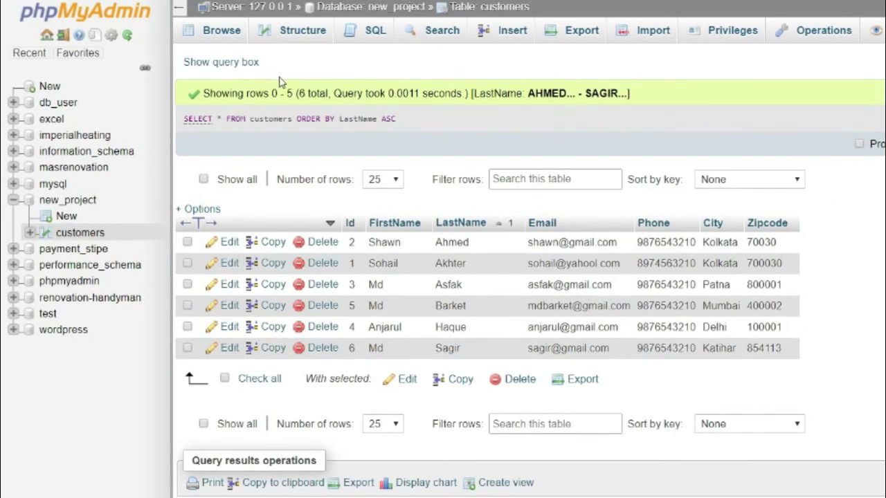
Step: Reopen the query box and change the selected columns from all to City, keeping FROM customers
{"action": "left_click", "coordinate": [249, 63]}
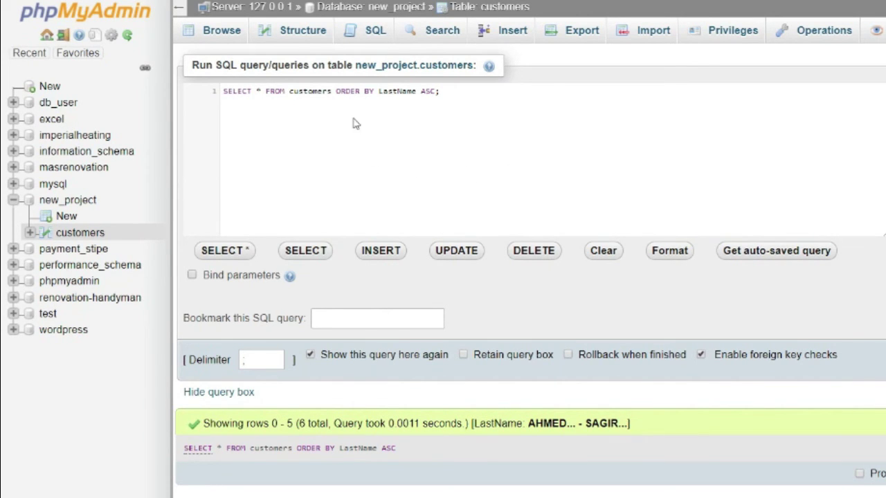
{"action": "triple_click", "coordinate": [466, 90]}
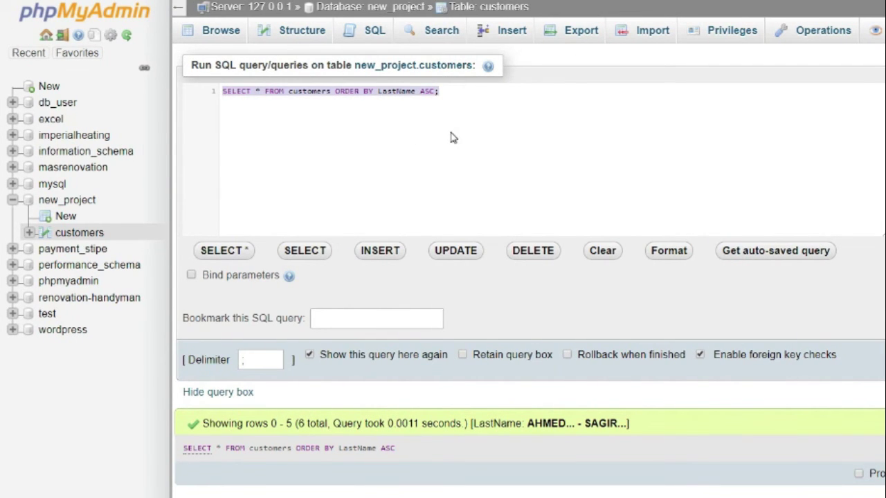
{"action": "left_click", "coordinate": [437, 122]}
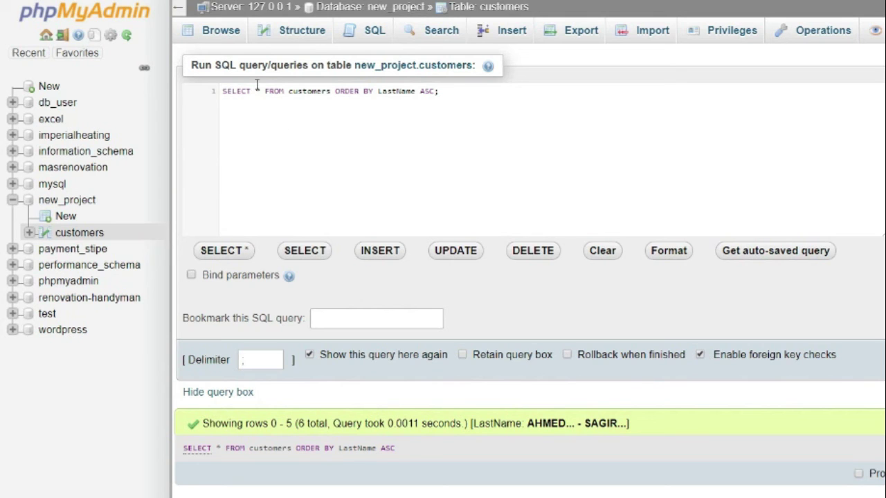
{"action": "left_click_drag", "start_coordinate": [222, 91], "coordinate": [283, 90]}
{"action": "left_click", "coordinate": [285, 92]}
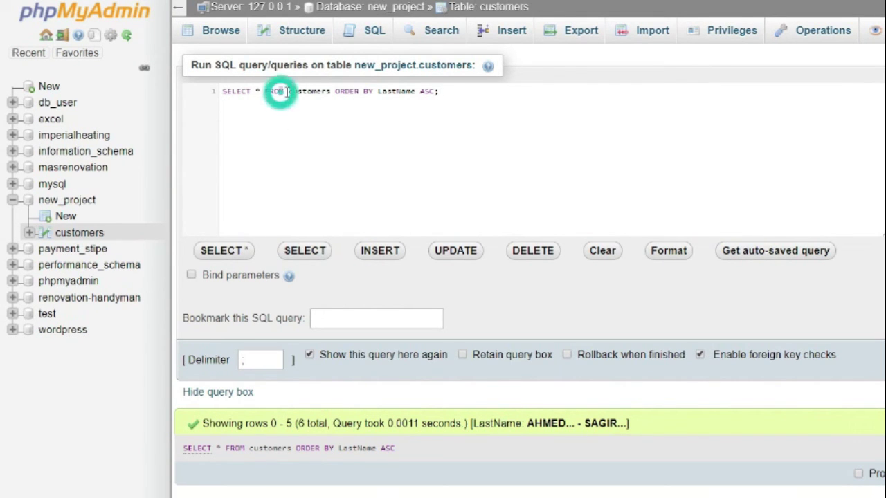
{"action": "left_click_drag", "start_coordinate": [285, 92], "coordinate": [256, 93]}
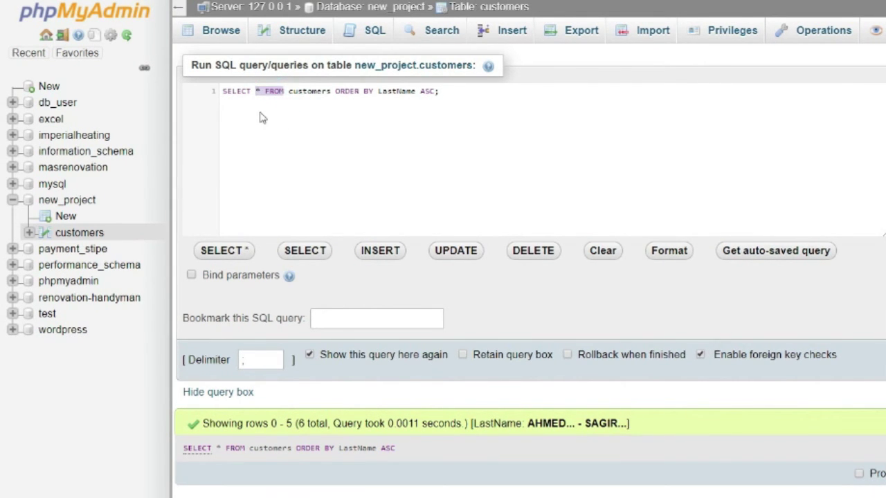
{"action": "type", "text": "City"}
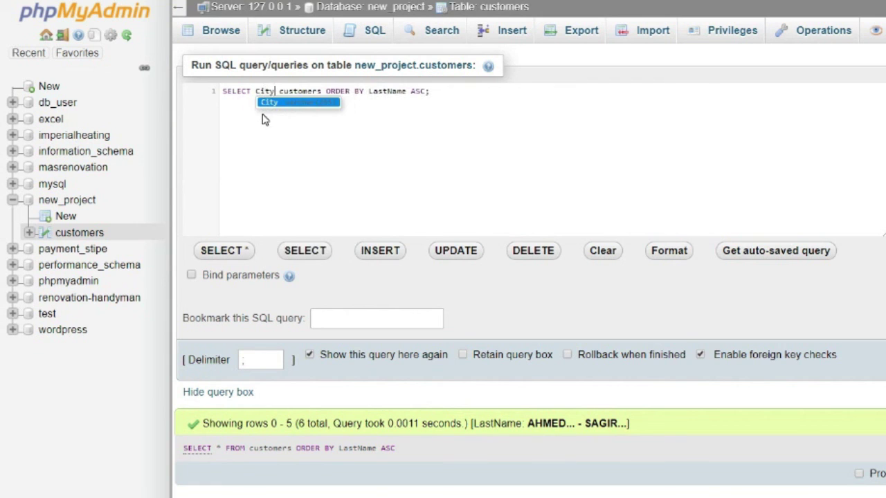
{"action": "key", "text": "Escape"}
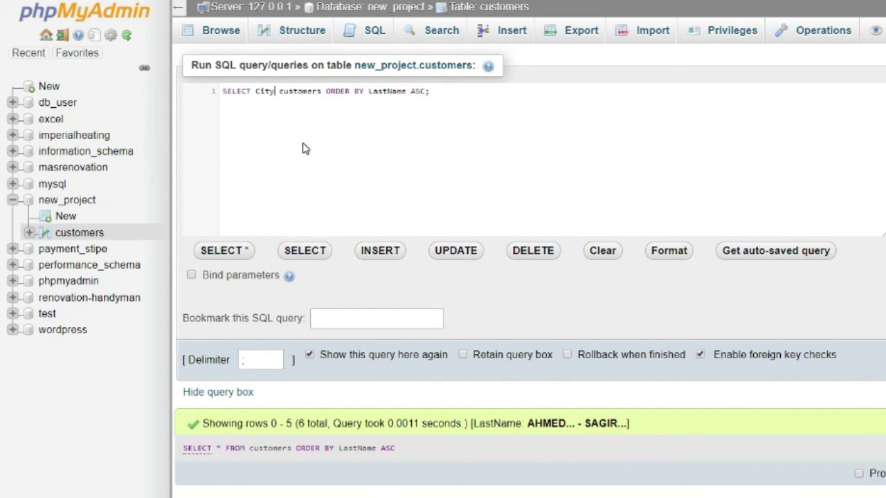
{"action": "type", "text": "FRO"}
{"action": "key", "text": "BackSpace"}
{"action": "key", "text": "BackSpace"}
{"action": "key", "text": "BackSpace"}
{"action": "type", "text": "FROM"}
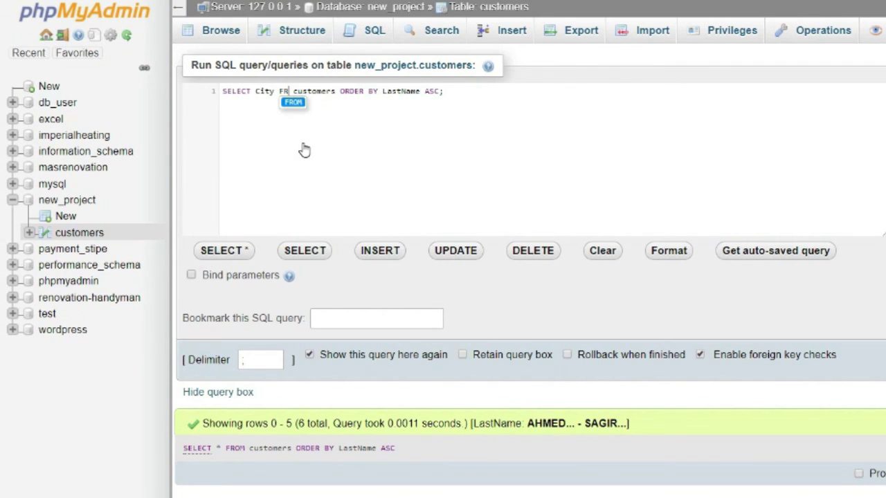
{"action": "key", "text": "Escape"}
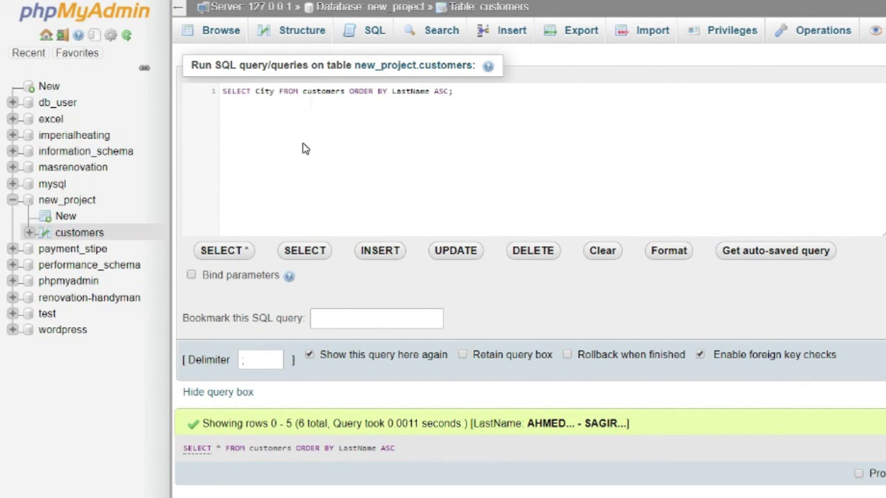
Step: Remove the ORDER BY LastName ASC clause from the City query and run it
{"action": "left_click", "coordinate": [347, 94]}
{"action": "left_click_drag", "start_coordinate": [345, 90], "coordinate": [451, 89]}
{"action": "key", "text": "BackSpace"}
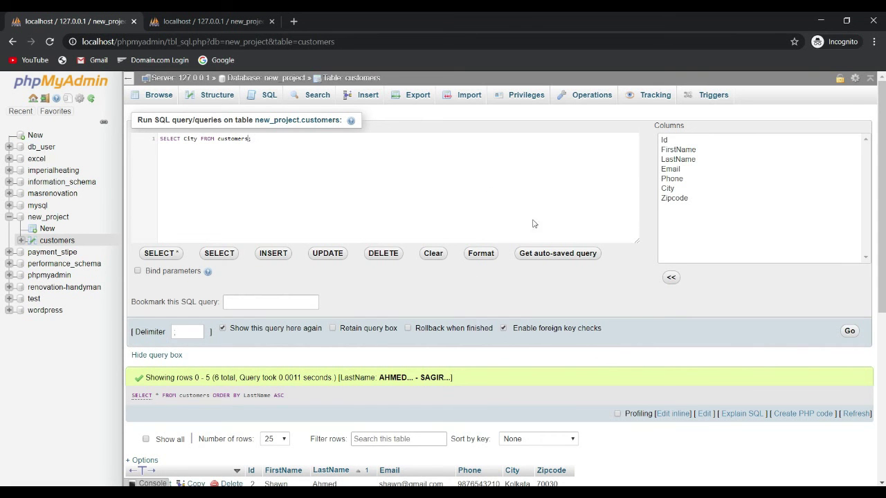
{"action": "left_click", "coordinate": [850, 331]}
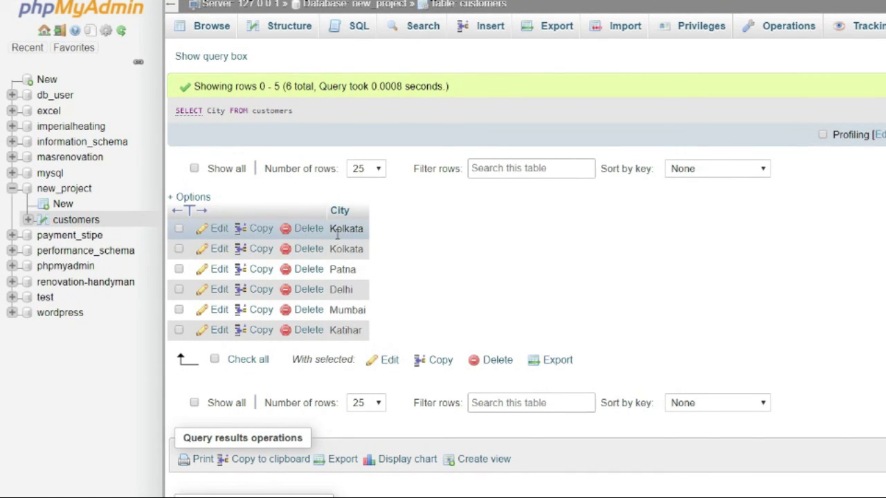
Step: Reopen the query box, insert DISTINCT before City and run the query
{"action": "left_click", "coordinate": [233, 57]}
{"action": "left_click", "coordinate": [244, 84]}
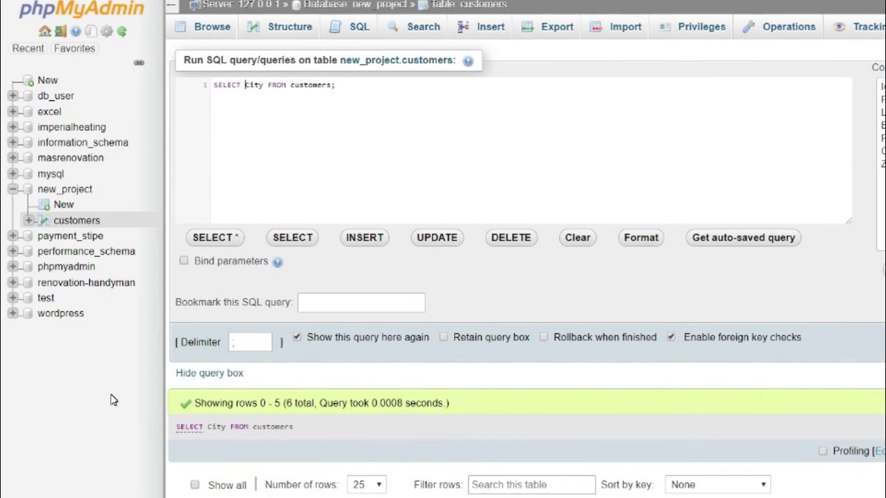
{"action": "type", "text": "DIS"}
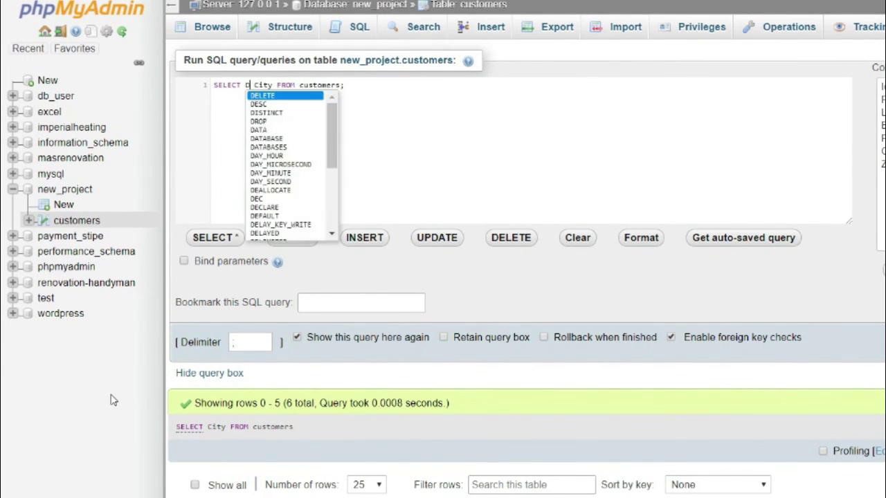
{"action": "key", "text": "Return"}
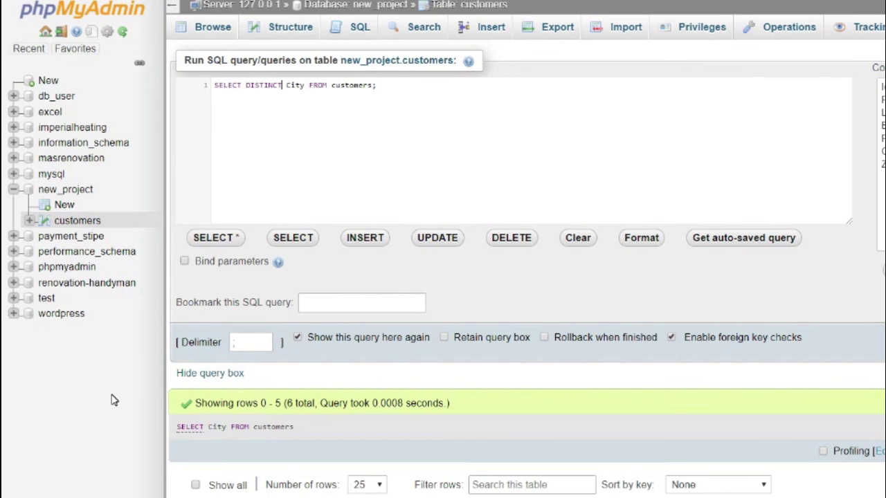
{"action": "scroll", "coordinate": [294, 337], "scroll_direction": "down", "scroll_amount": 2}
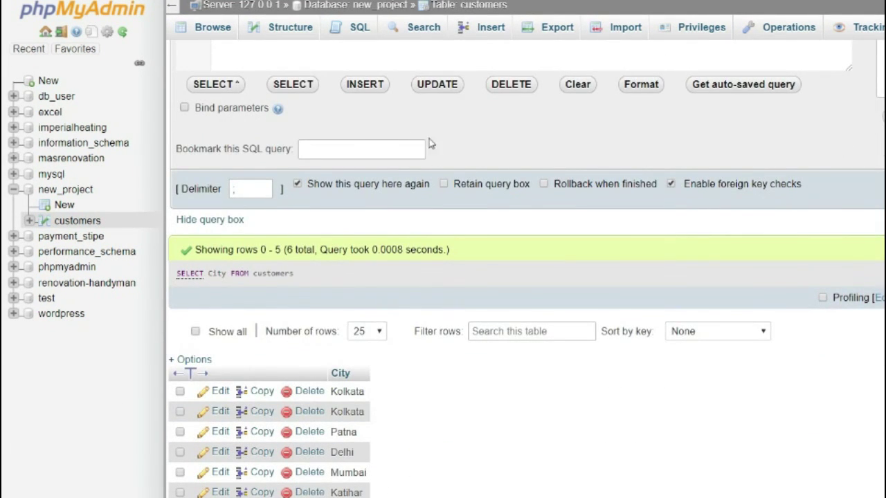
{"action": "scroll", "coordinate": [422, 142], "scroll_direction": "up", "scroll_amount": 2}
{"action": "left_click", "coordinate": [849, 332]}
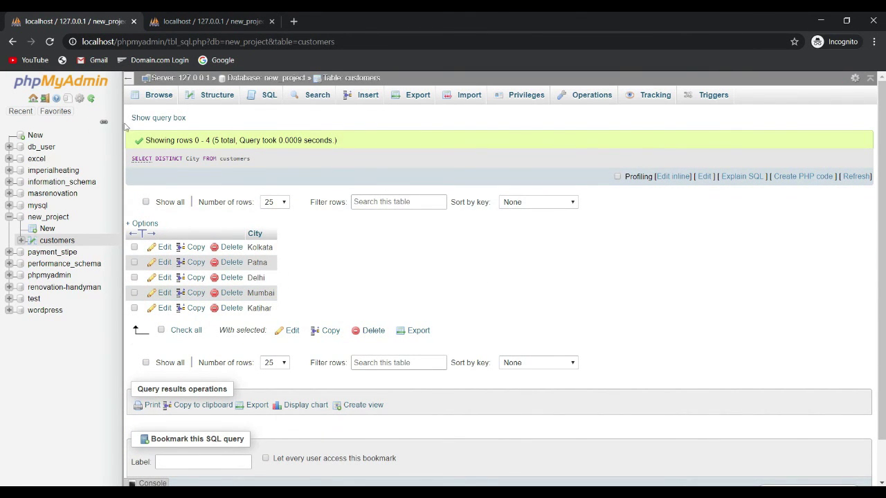
Step: Reopen the query box to edit the SELECT DISTINCT City query
{"action": "left_click", "coordinate": [161, 119]}
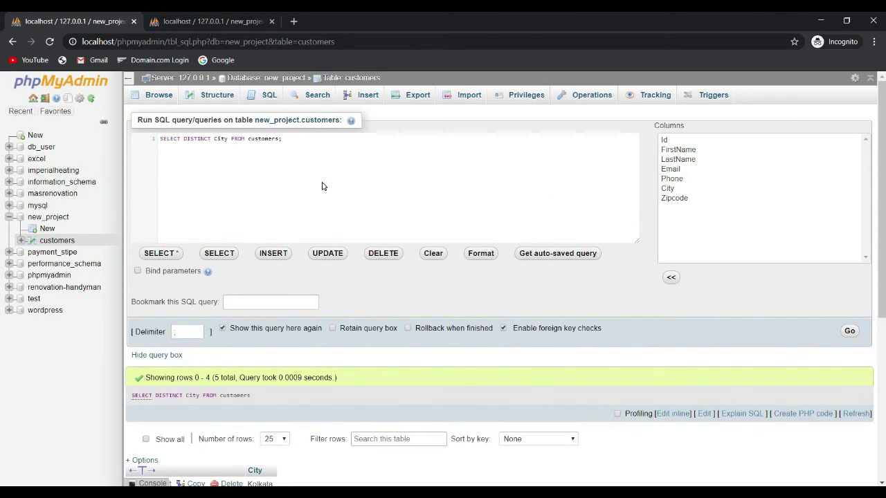